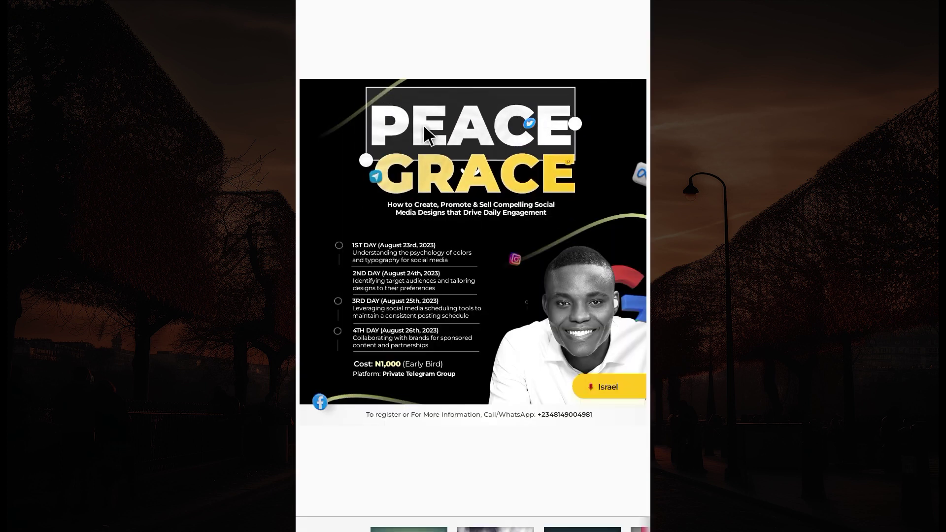
Open the PLP 5.plp birthday flyer project in PixelLab.
click(583, 51)
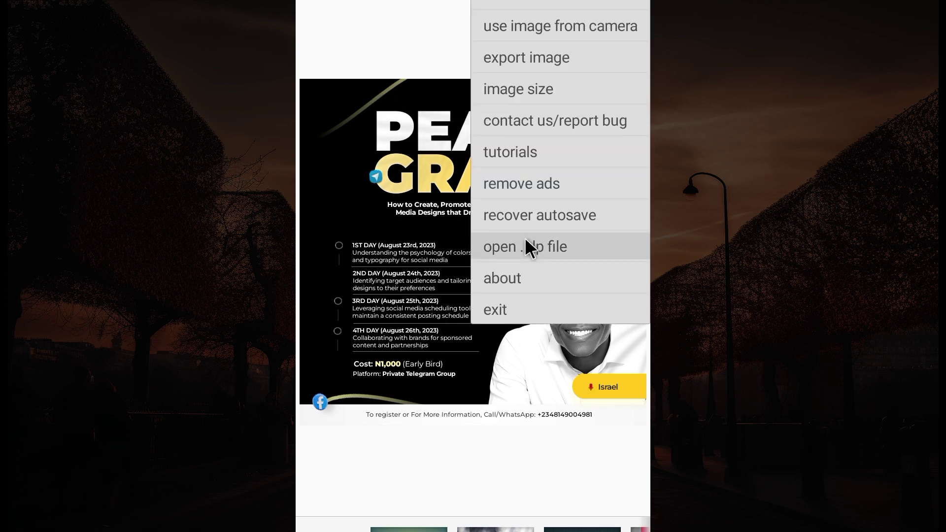
click(527, 247)
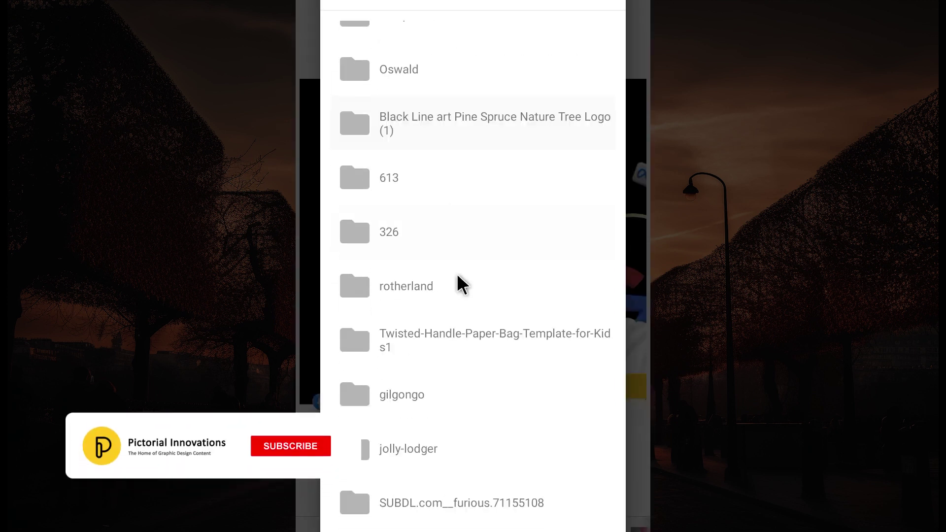
click(437, 265)
click(564, 338)
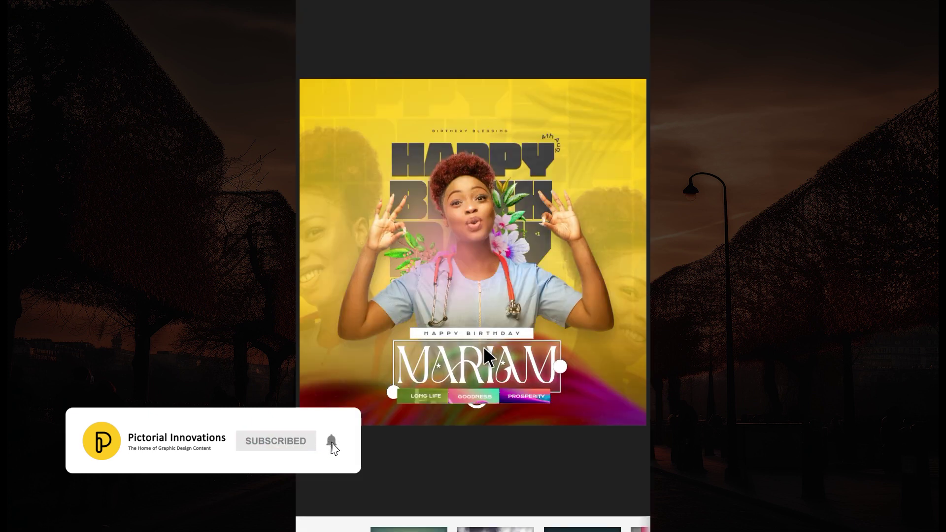
Rename the flyer to BOLANLE, extend BIRTHDAY BLESSING, and set the date to 8th Sept.
click(484, 345)
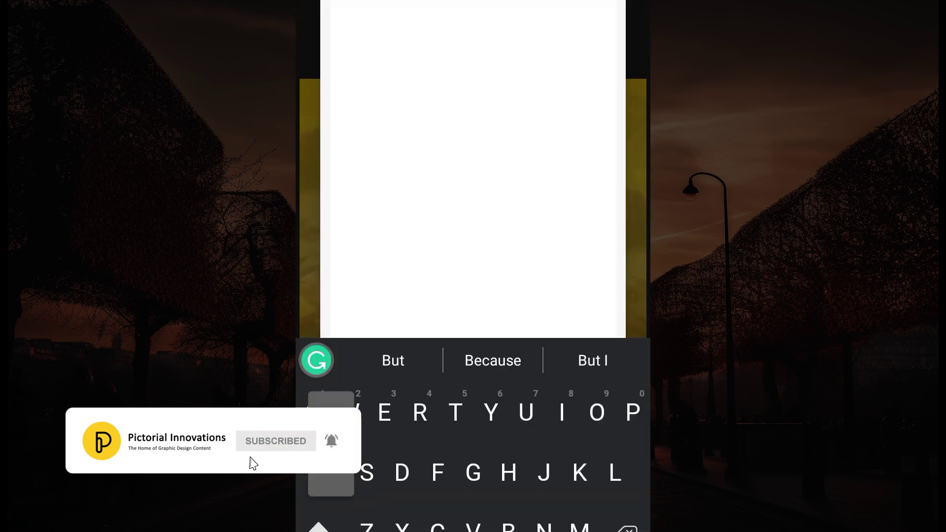
text(BOLANLE)
click(616, 260)
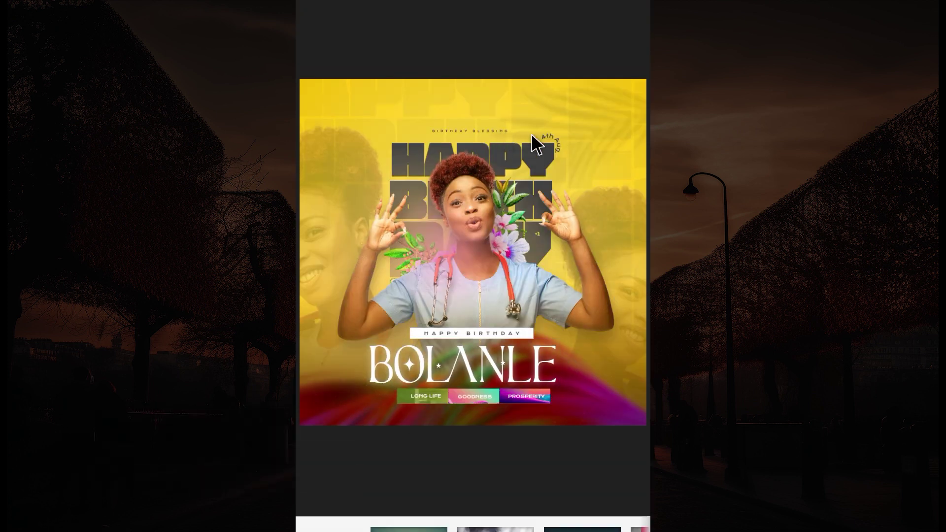
click(469, 204)
text(Ooo...)
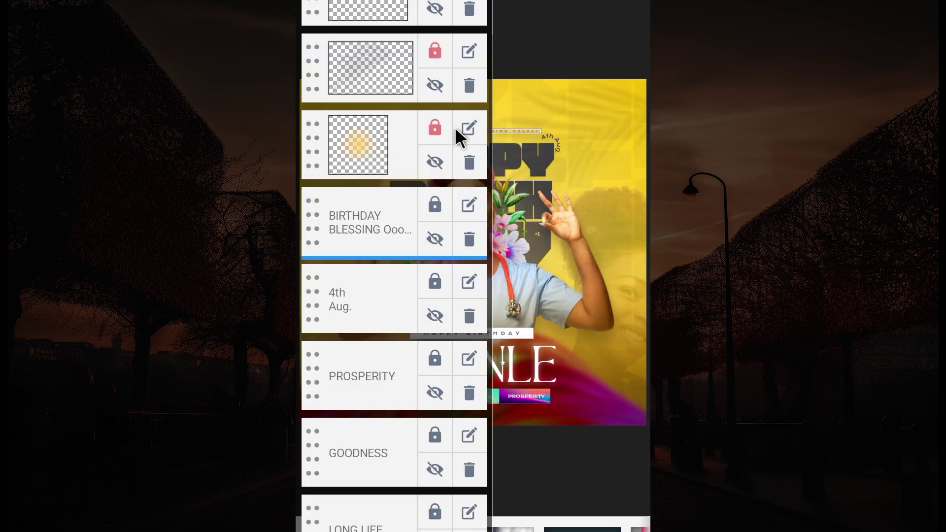
click(469, 282)
key(BackSpace)
key(BackSpace)
key(BackSpace)
text(8th Sept.)
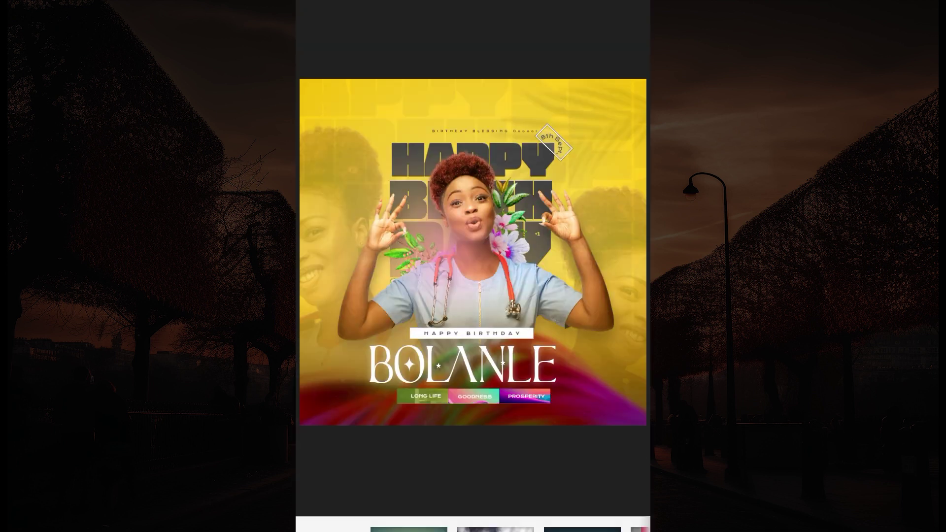
click(340, 185)
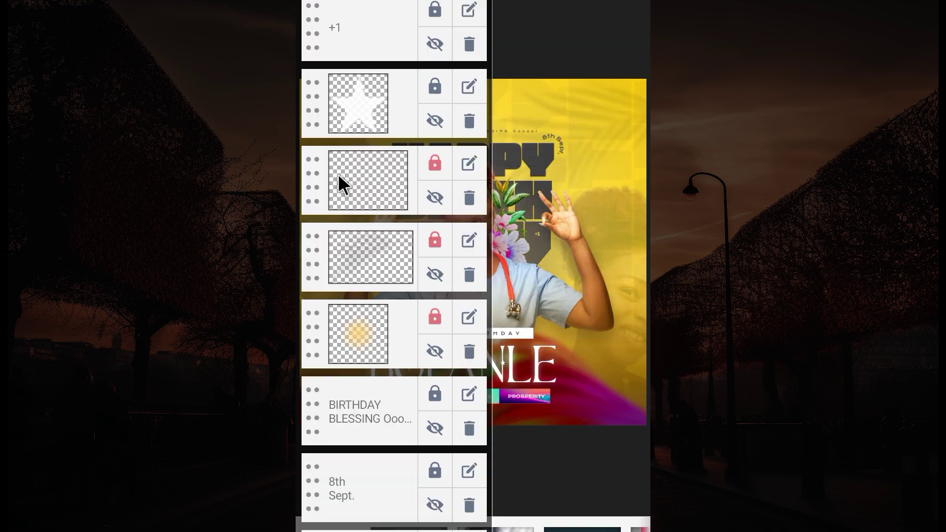
scroll(340, 184, down, 5)
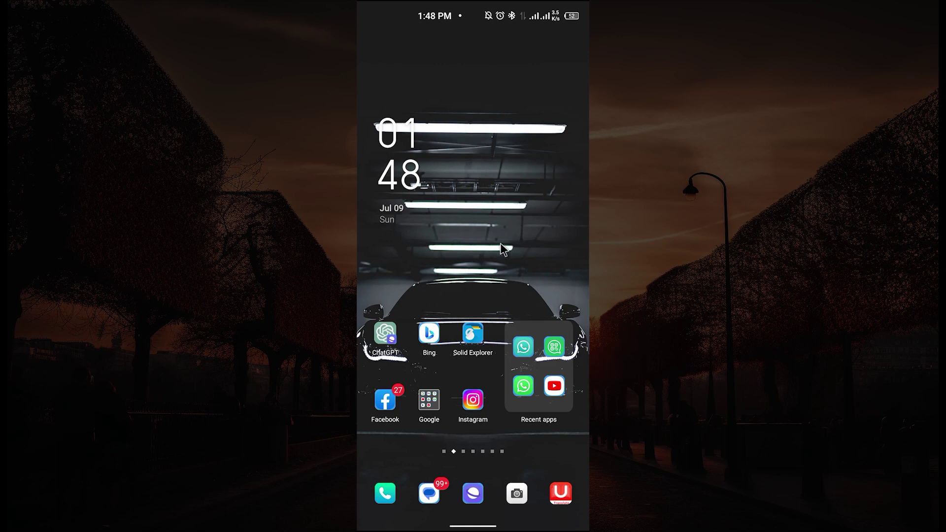
Search the app drawer for 'Play' and launch Google Play Store.
drag(502, 249, 498, 36)
click(481, 46)
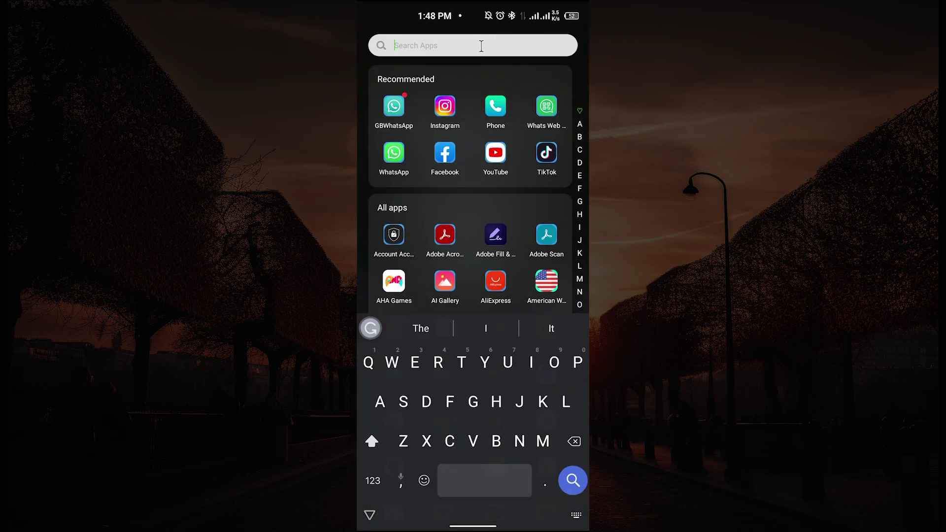
text(P)
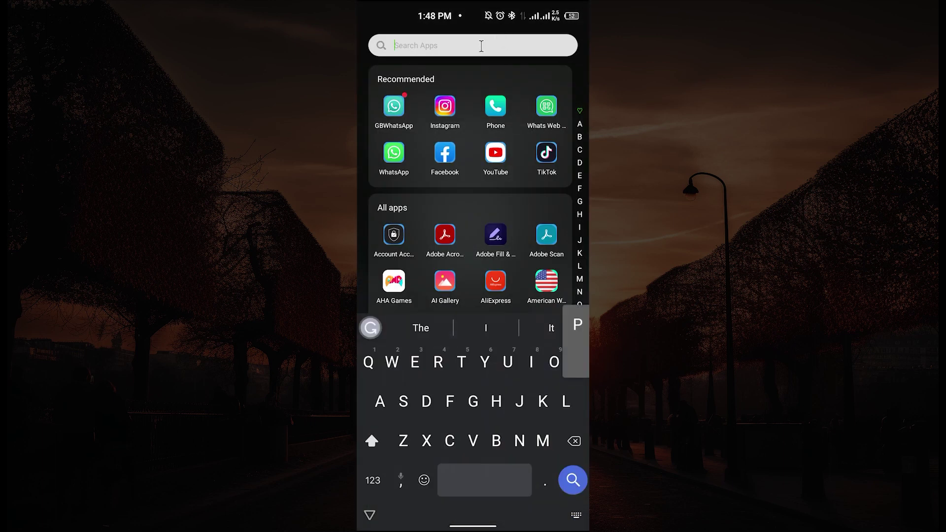
text(lay)
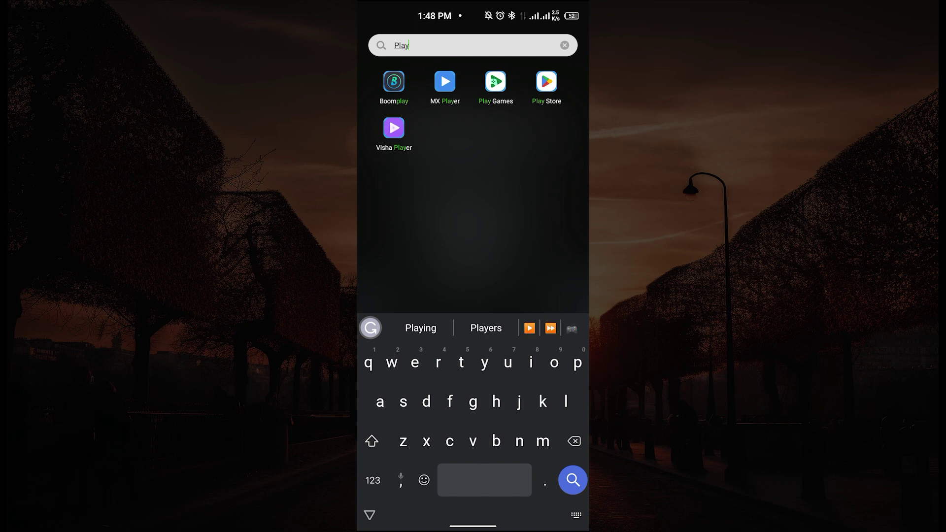
click(546, 83)
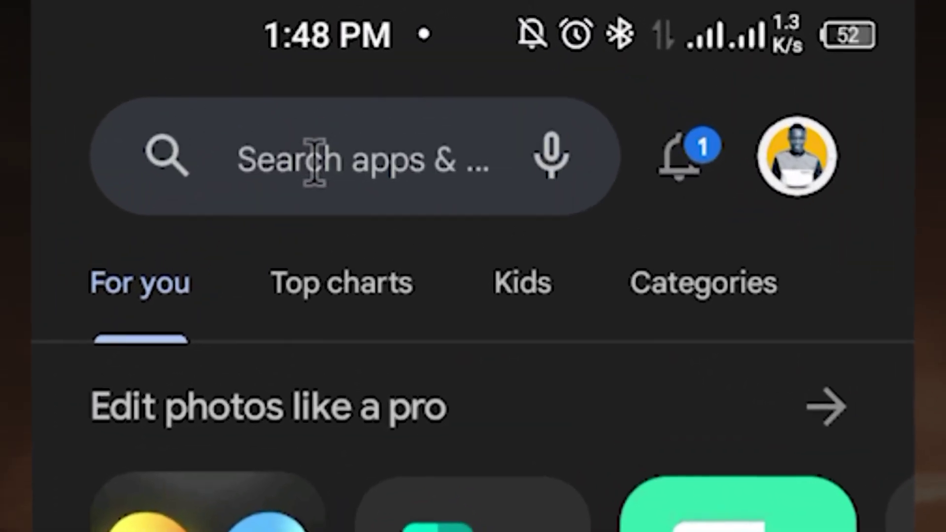
Search Play Store for 'zarchi' and open the installed ZArchiver app.
click(314, 163)
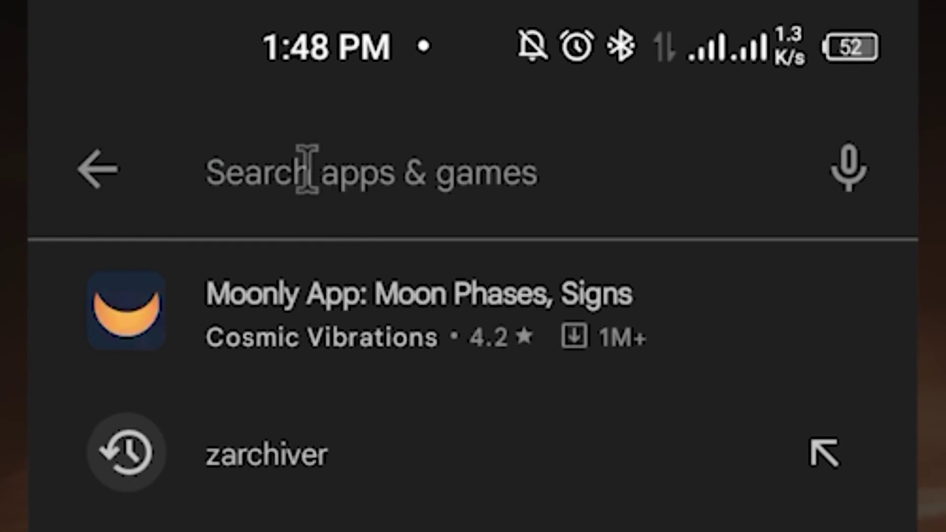
text(z)
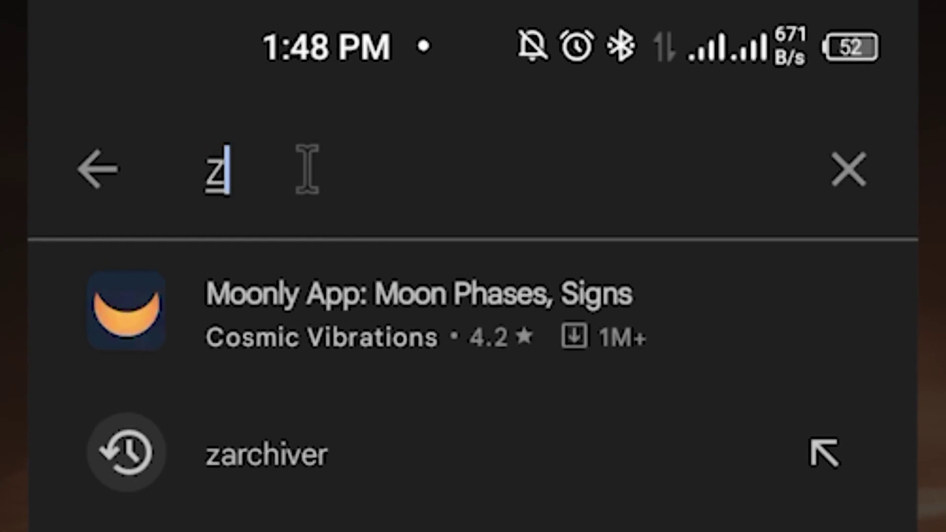
text(arch)
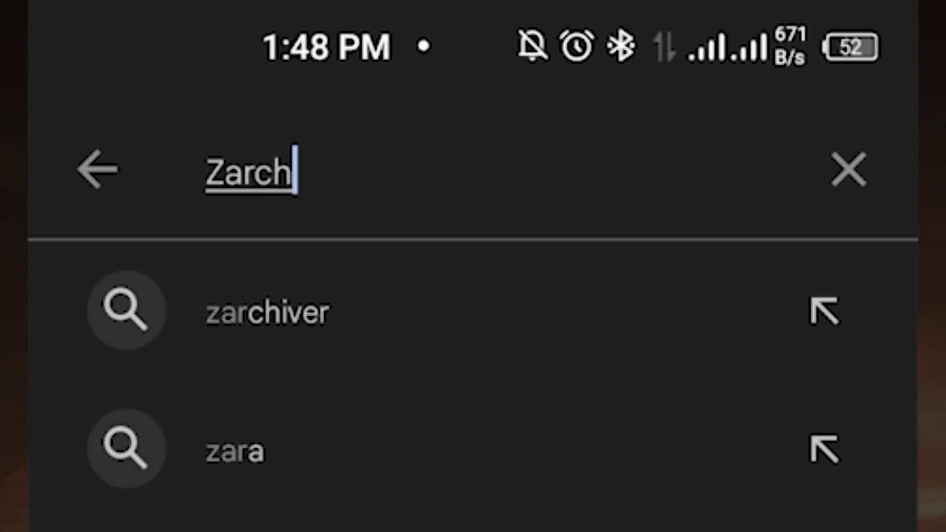
text(i)
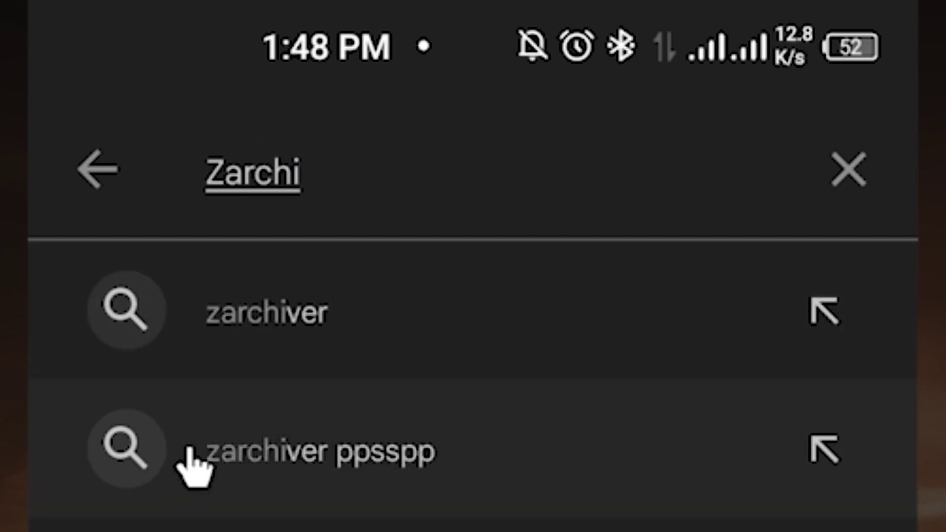
click(405, 336)
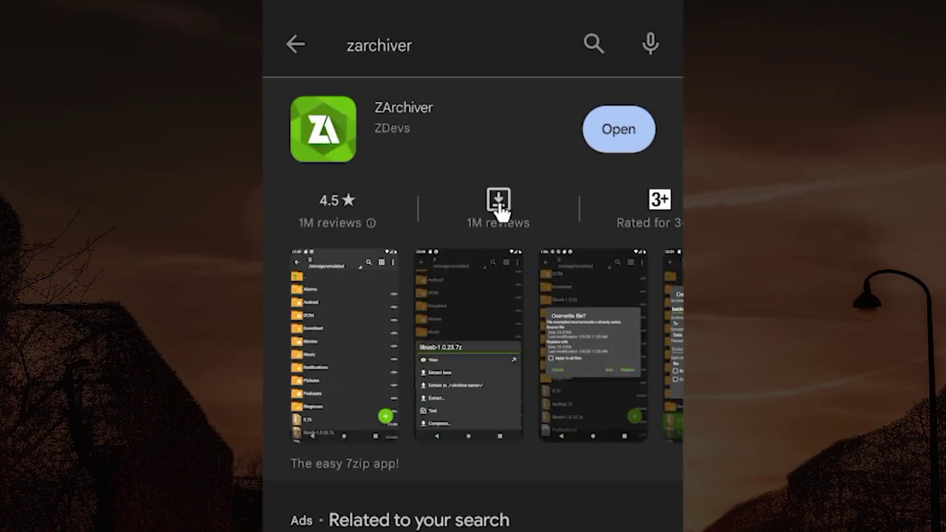
click(620, 131)
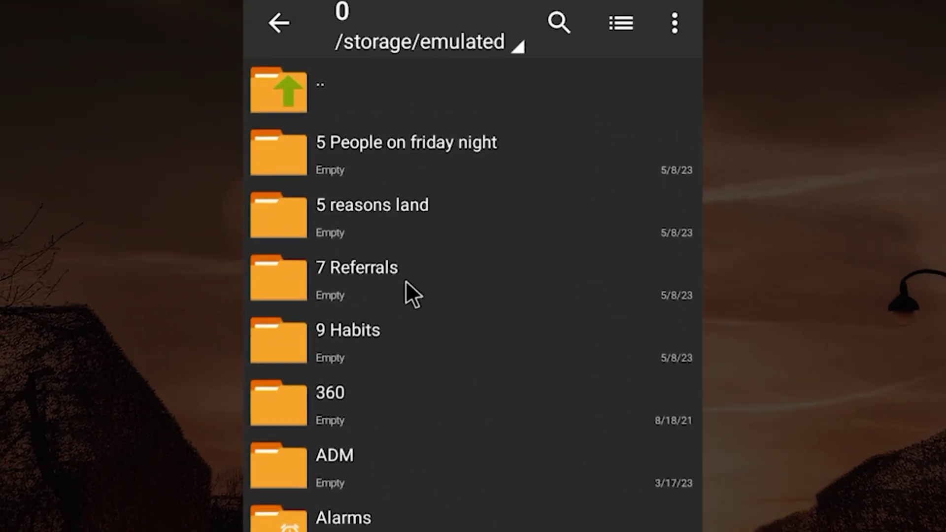
scroll(406, 305, down, 1)
scroll(406, 304, down, 5)
scroll(407, 309, down, 5)
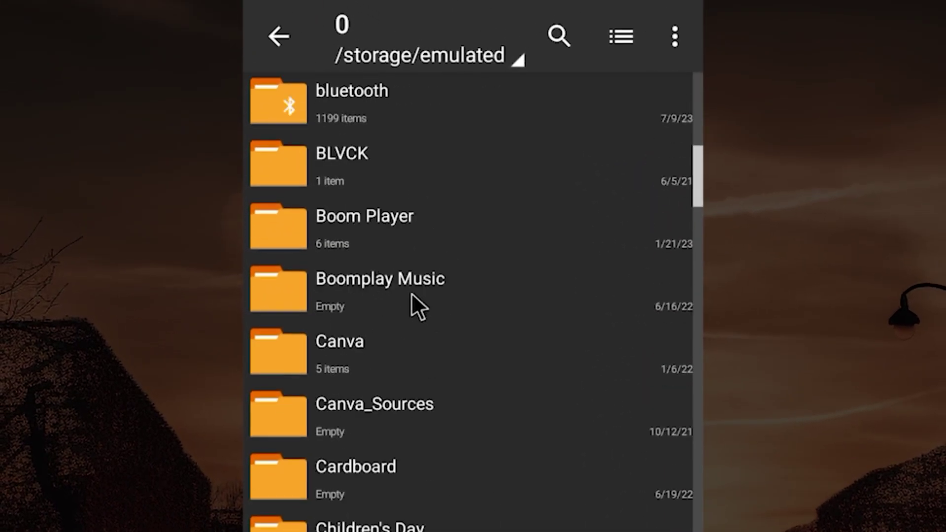
scroll(411, 293, down, 2)
scroll(413, 293, down, 3)
scroll(415, 299, down, 5)
scroll(416, 306, down, 5)
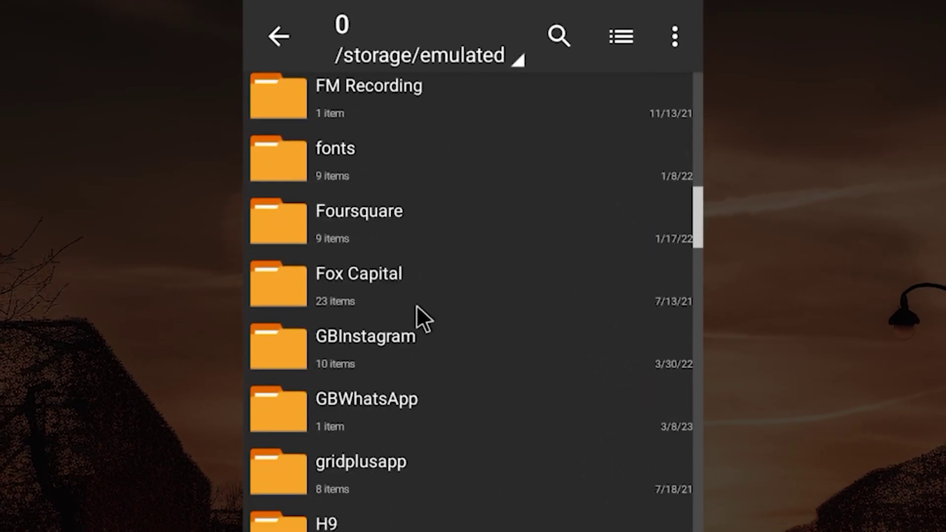
scroll(417, 296, down, 5)
scroll(417, 295, up, 3)
scroll(417, 296, up, 3)
scroll(418, 296, up, 4)
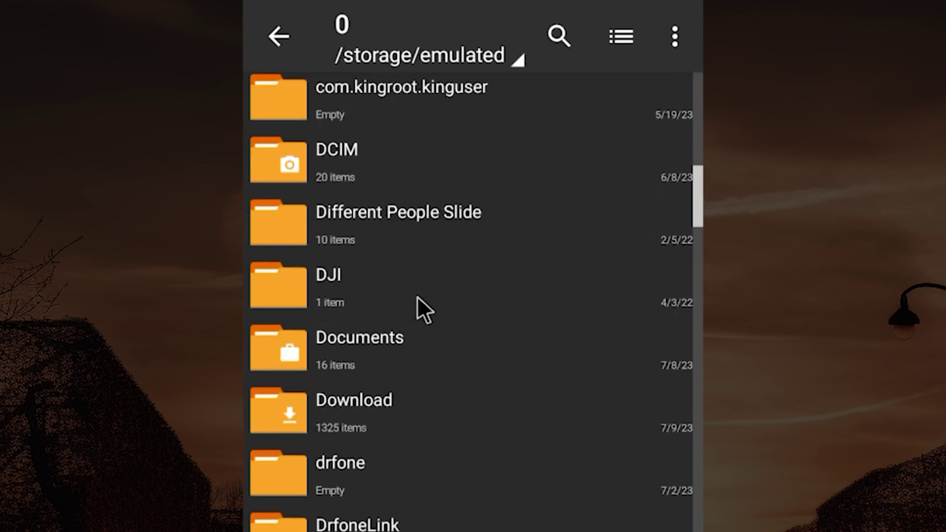
Open the Download folder on internal storage and show its view options.
click(377, 411)
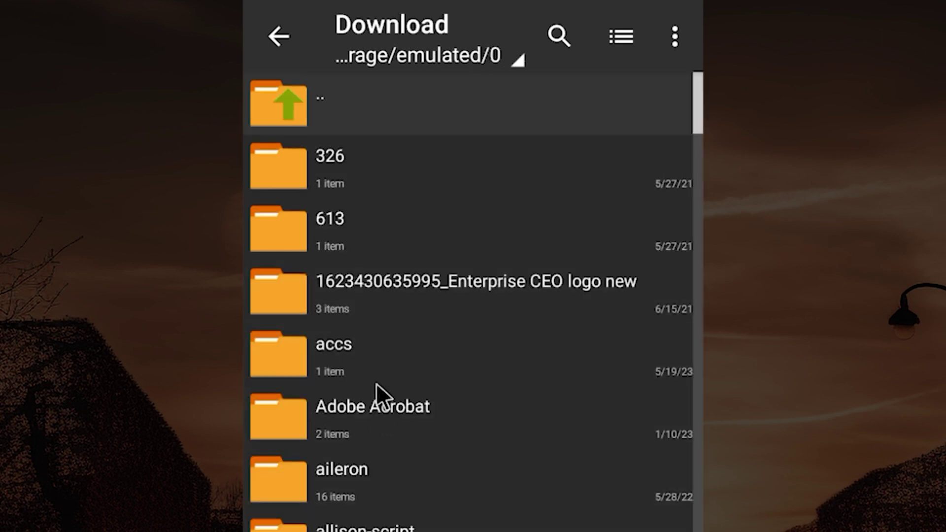
scroll(410, 317, down, 3)
scroll(410, 309, down, 5)
scroll(408, 302, down, 5)
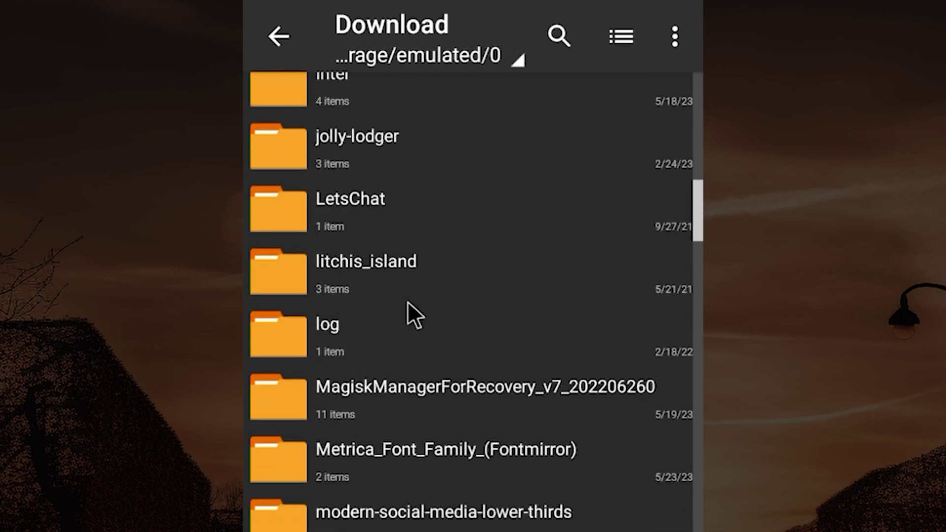
scroll(407, 302, down, 3)
scroll(408, 301, down, 10)
scroll(407, 301, down, 10)
scroll(408, 302, up, 1)
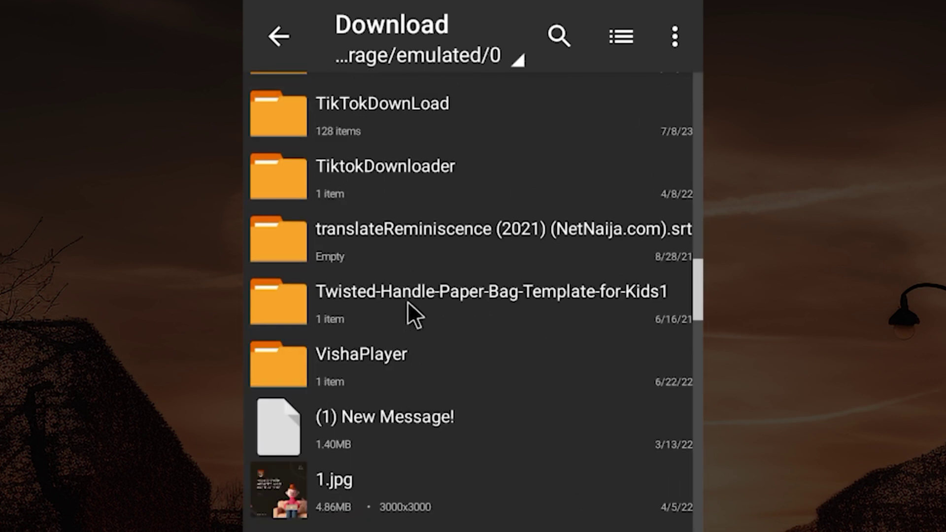
scroll(407, 300, up, 1)
scroll(407, 301, up, 1)
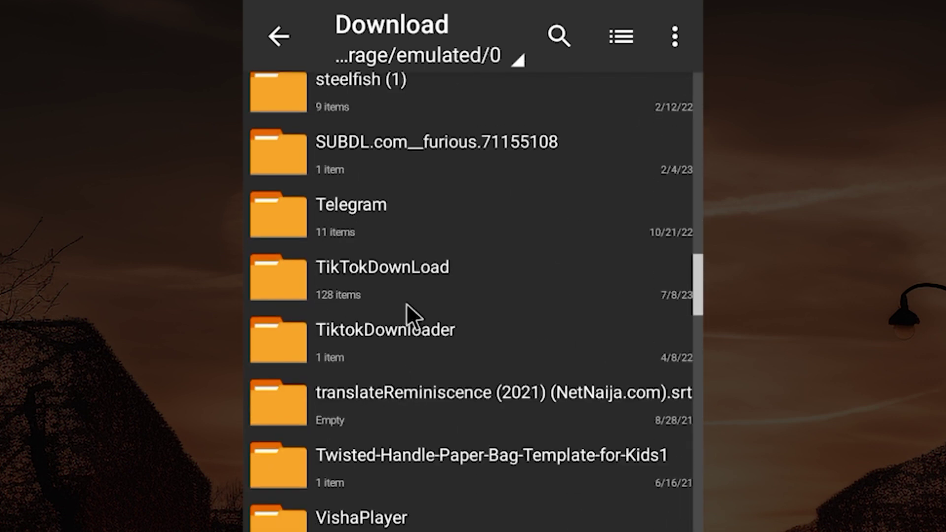
scroll(406, 303, up, 1)
scroll(406, 303, up, 5)
scroll(406, 304, up, 3)
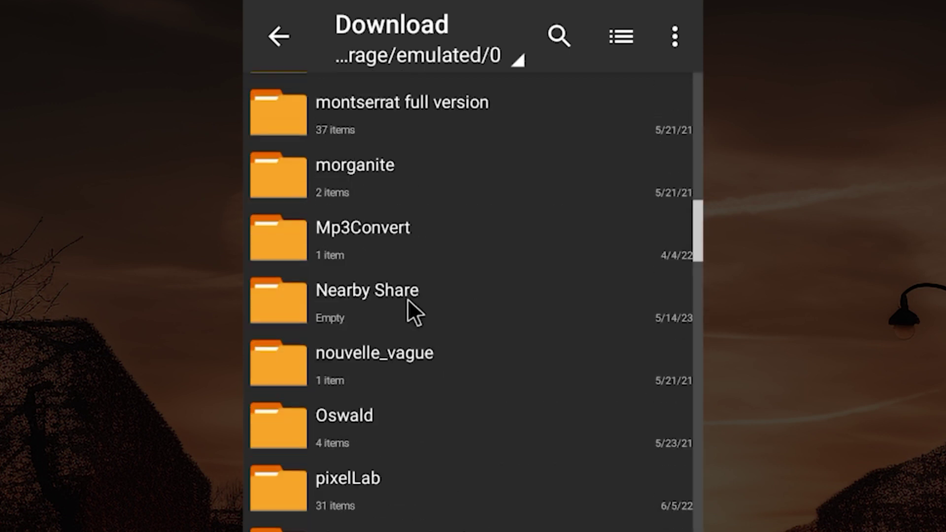
scroll(408, 299, up, 1)
scroll(405, 296, up, 5)
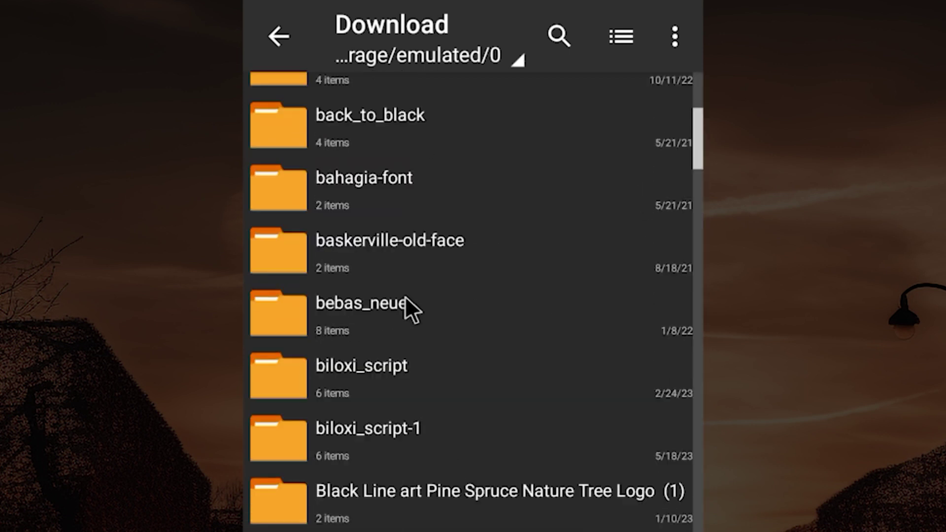
scroll(405, 296, up, 3)
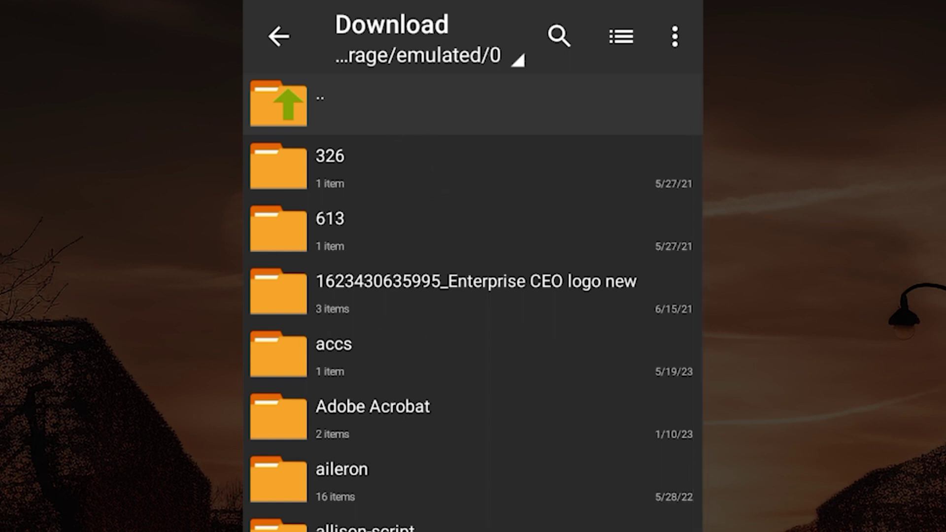
scroll(657, 235, up, 1)
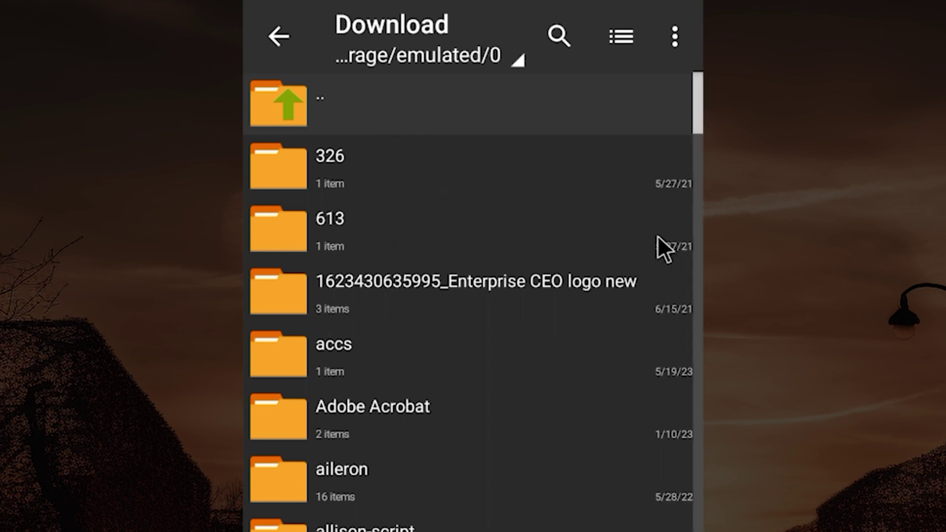
click(620, 39)
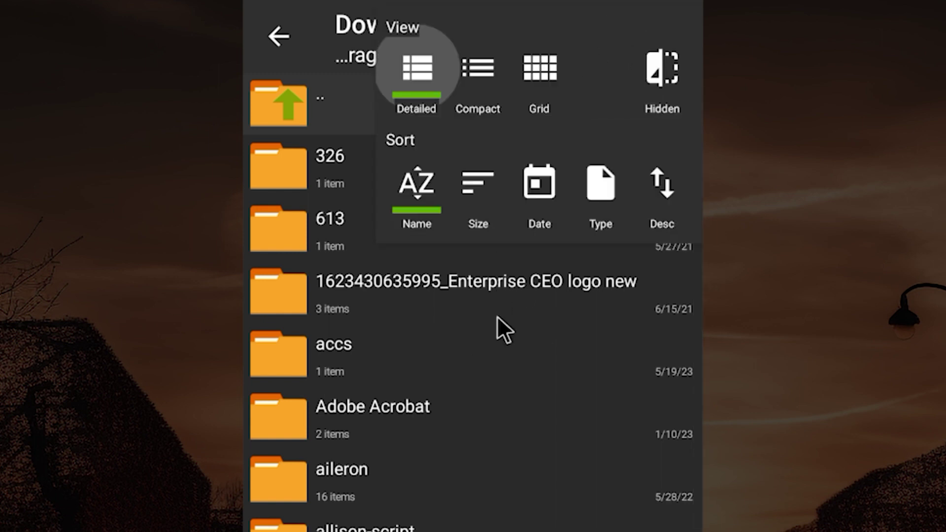
Sort the Download listing by date, descending, to reveal Free PLP Files.zip.
click(537, 185)
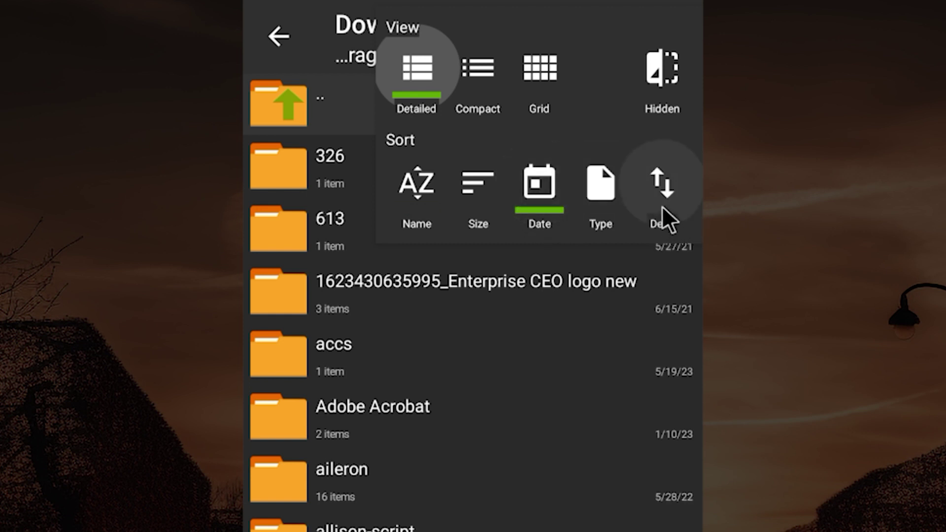
click(657, 178)
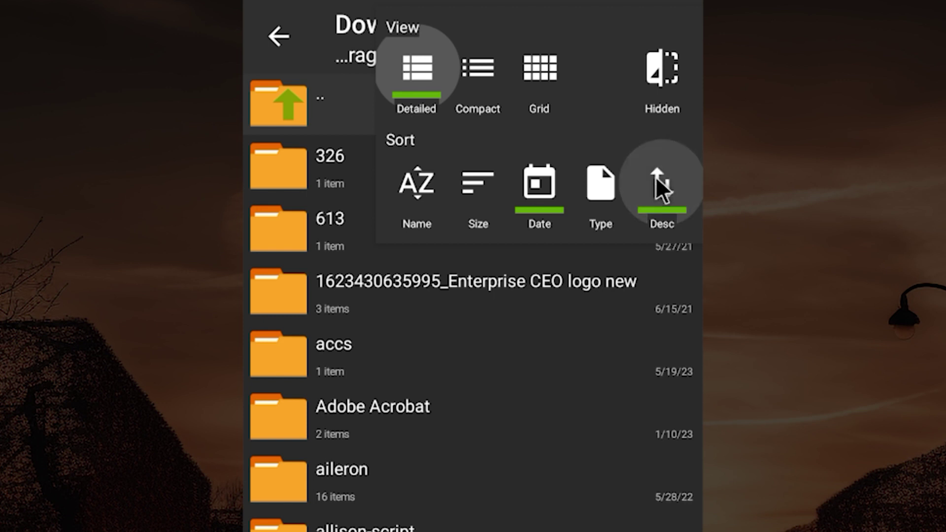
click(436, 319)
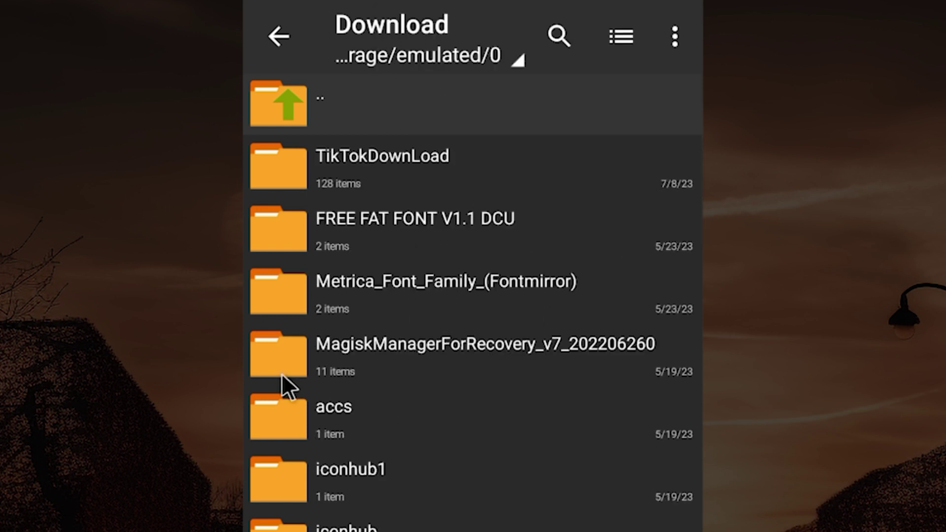
scroll(374, 292, down, 5)
scroll(380, 266, down, 5)
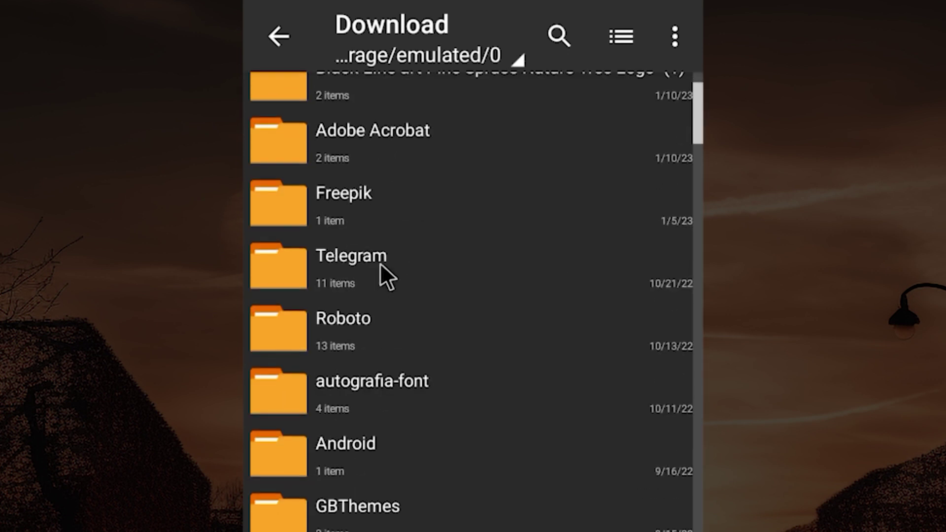
scroll(380, 263, down, 5)
scroll(380, 263, down, 5)
scroll(380, 265, down, 5)
scroll(380, 264, down, 5)
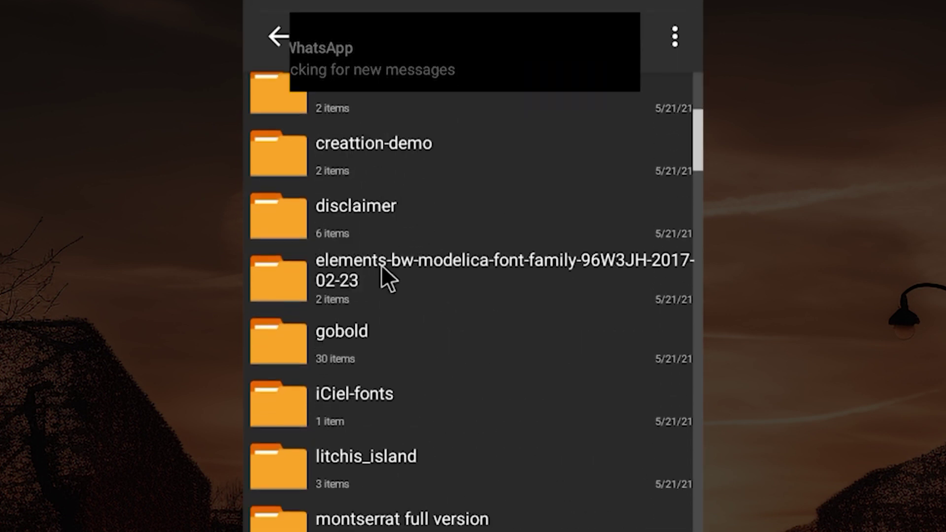
scroll(381, 266, down, 3)
scroll(381, 266, down, 3)
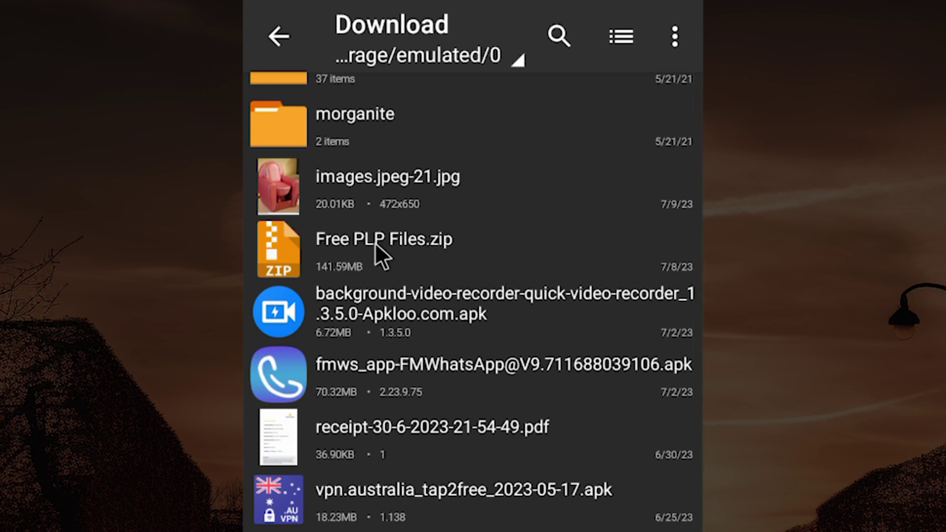
Extract Free PLP Files.zip to './<Archive name>/' in Download.
click(380, 256)
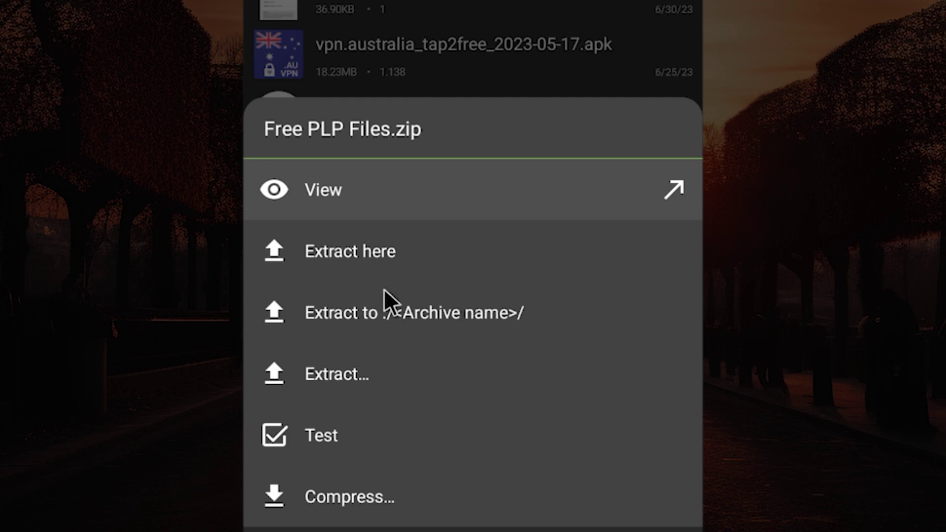
click(376, 319)
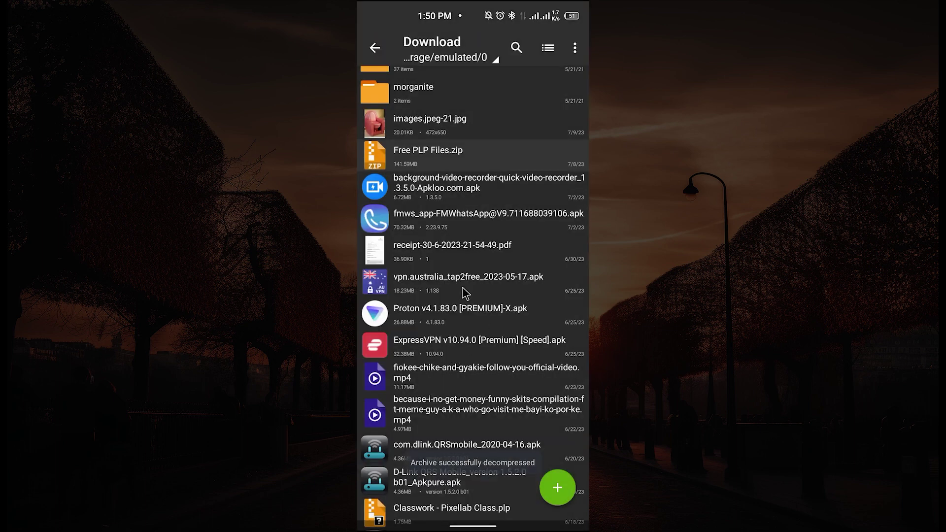
scroll(468, 259, up, 1)
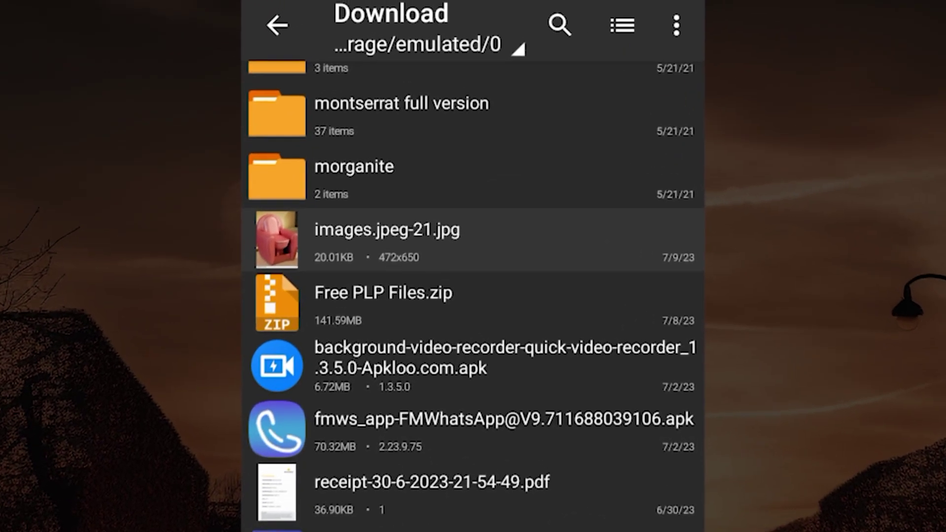
scroll(398, 373, up, 5)
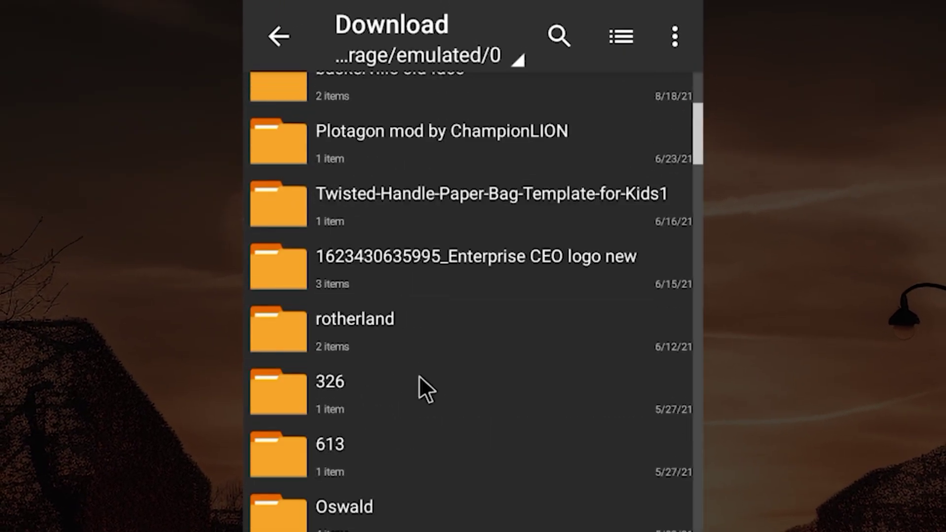
scroll(418, 375, up, 5)
scroll(420, 388, up, 5)
scroll(421, 399, up, 5)
scroll(421, 403, up, 5)
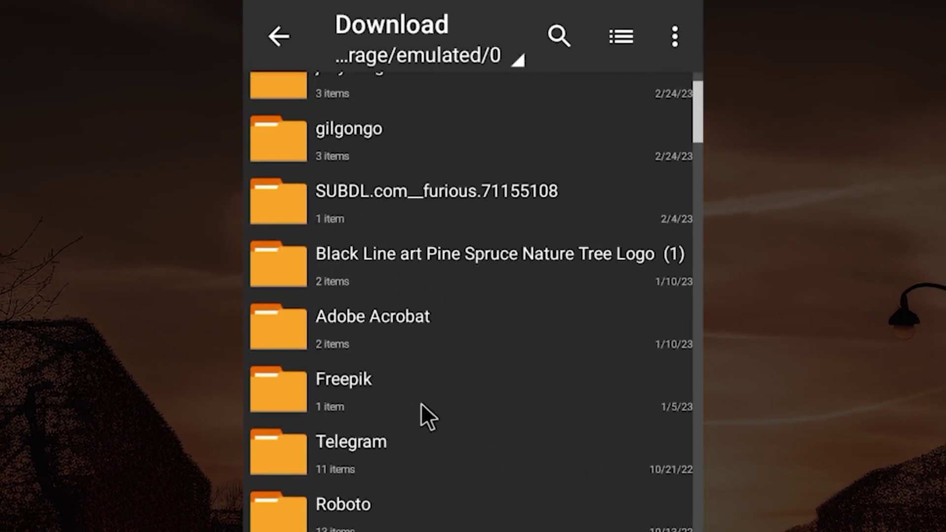
scroll(421, 403, up, 5)
scroll(423, 414, up, 5)
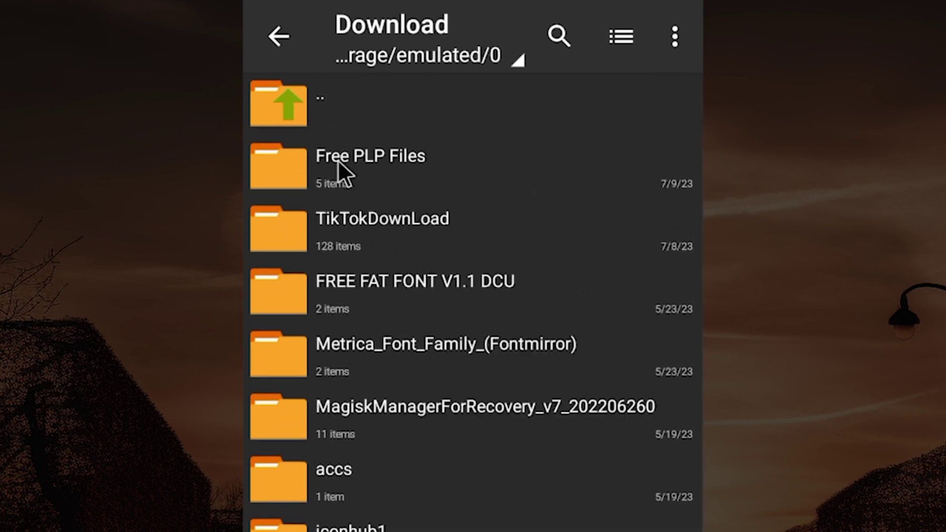
Open the Free PLP Files folder to view templates PLP 1–5, then return to Download.
click(610, 36)
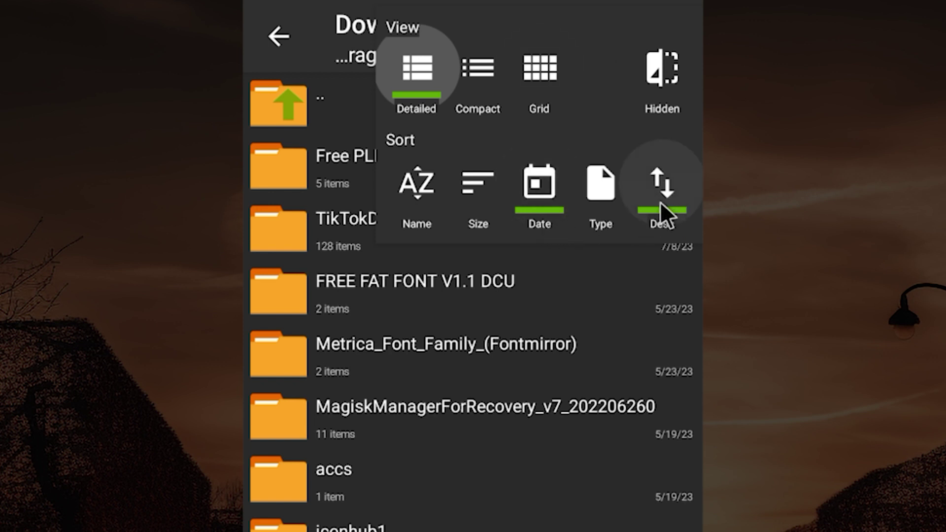
click(319, 217)
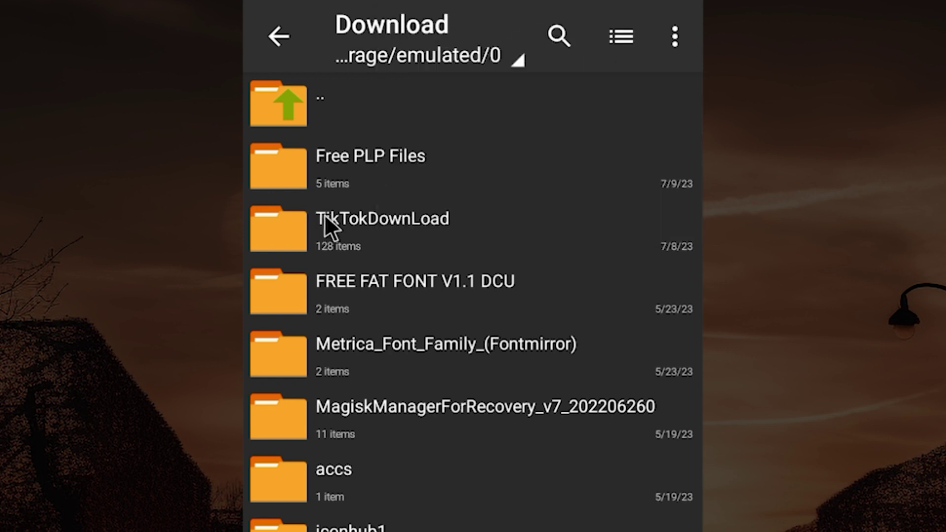
click(381, 162)
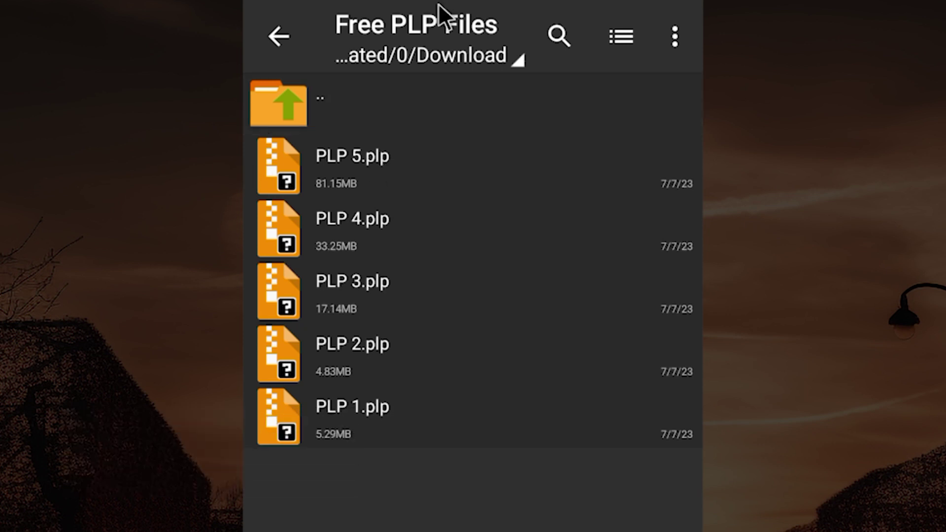
click(285, 44)
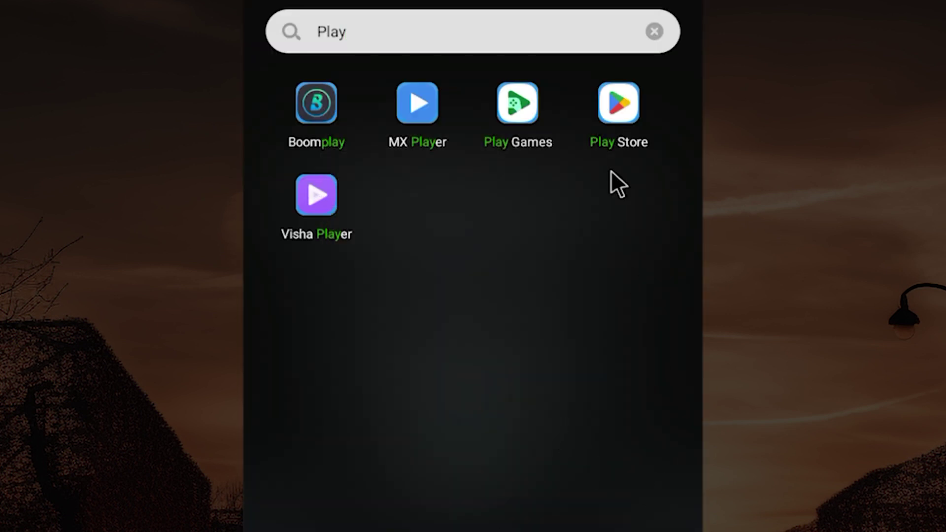
Search the launcher for 'Pixe' and launch PixelLab.
click(654, 31)
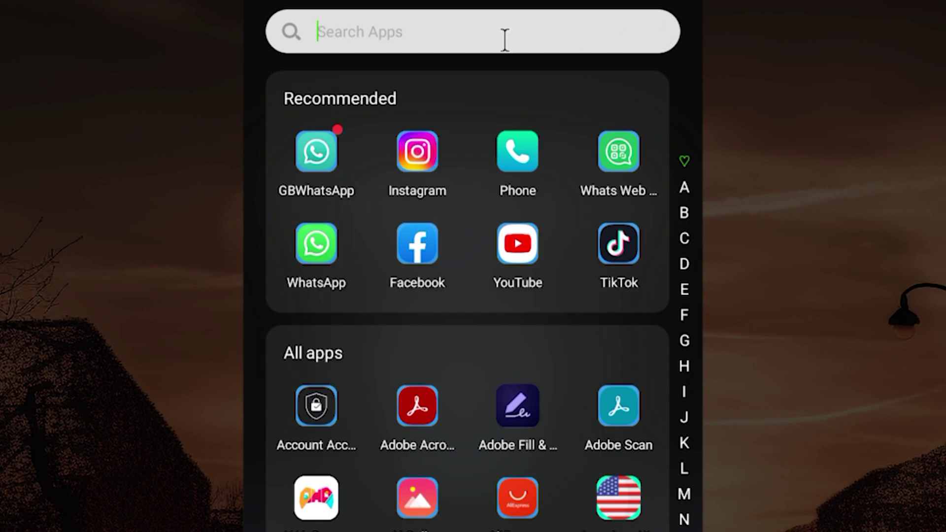
text(Pix)
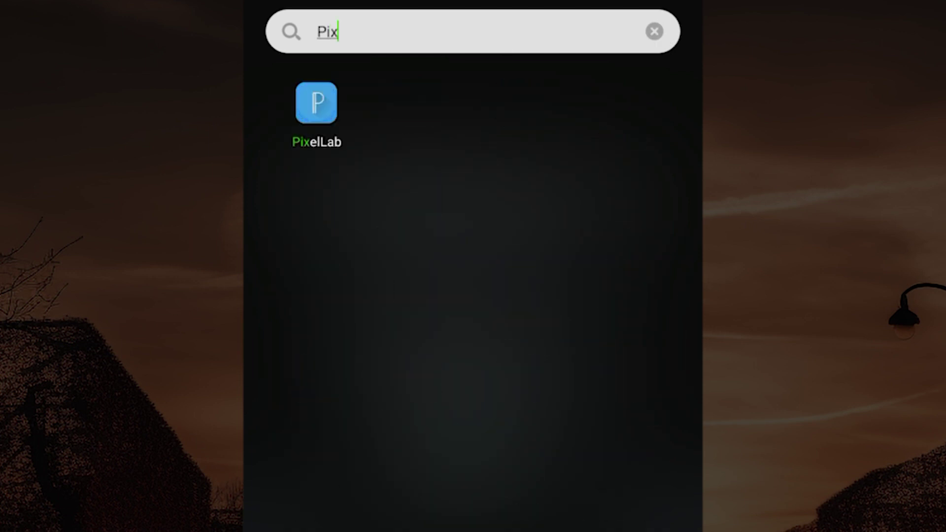
text(e)
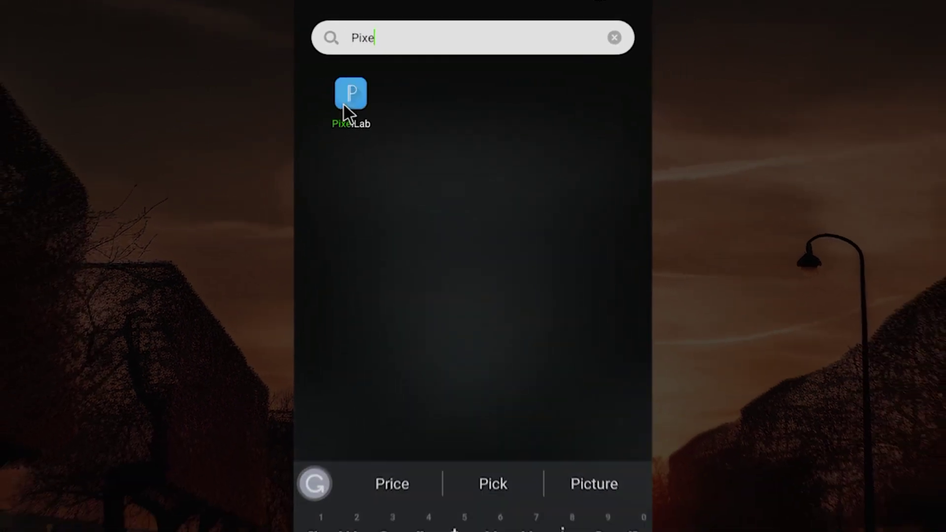
click(330, 117)
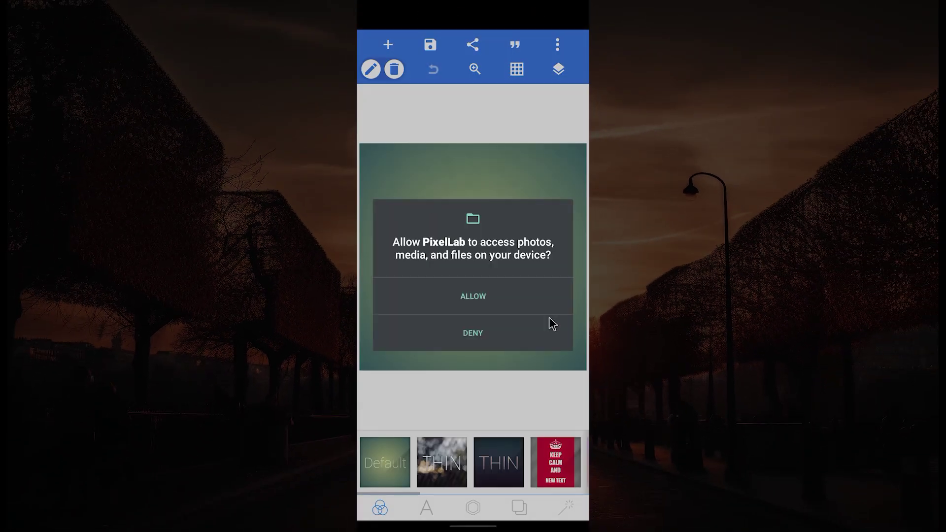
Allow PixelLab file access and choose 'open .plp file' from the overflow menu.
click(442, 297)
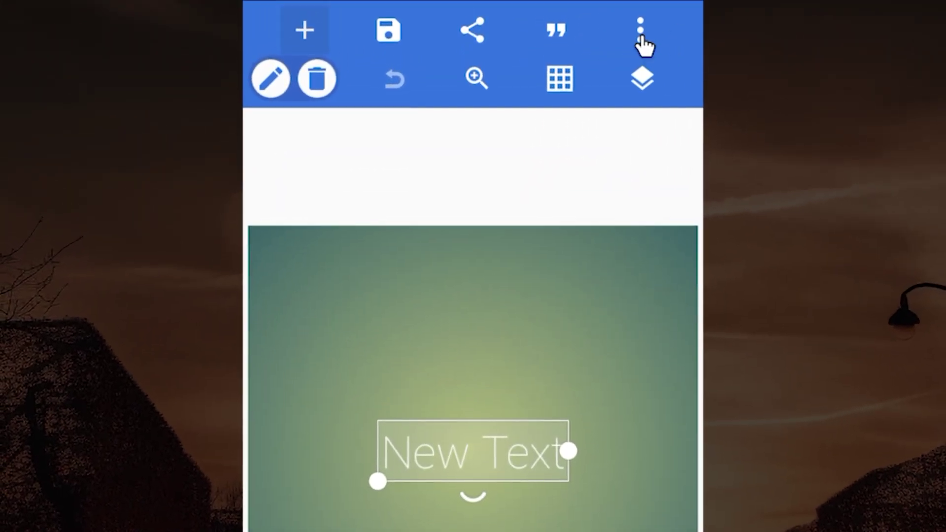
click(640, 32)
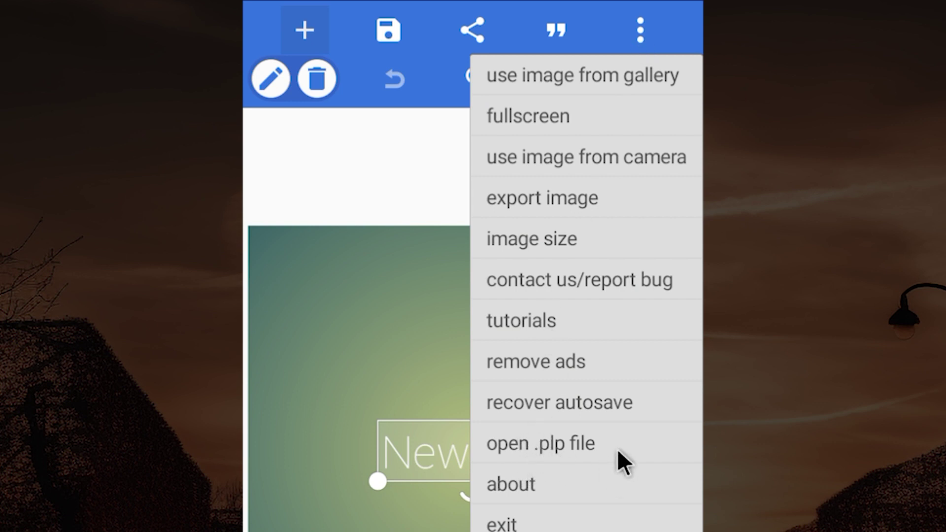
click(586, 448)
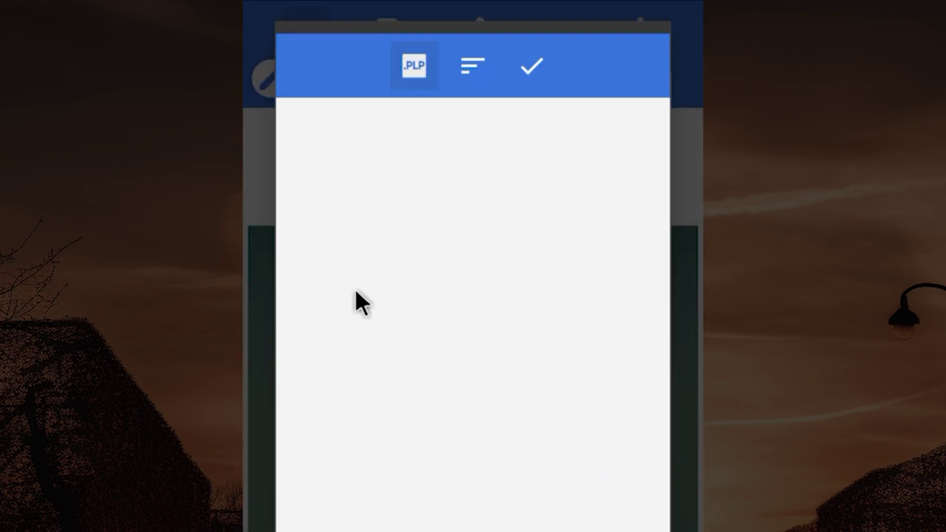
Browse from /storage/emulated/0 into Download's Free PLP Files folder listing PLP 1–5.
click(415, 82)
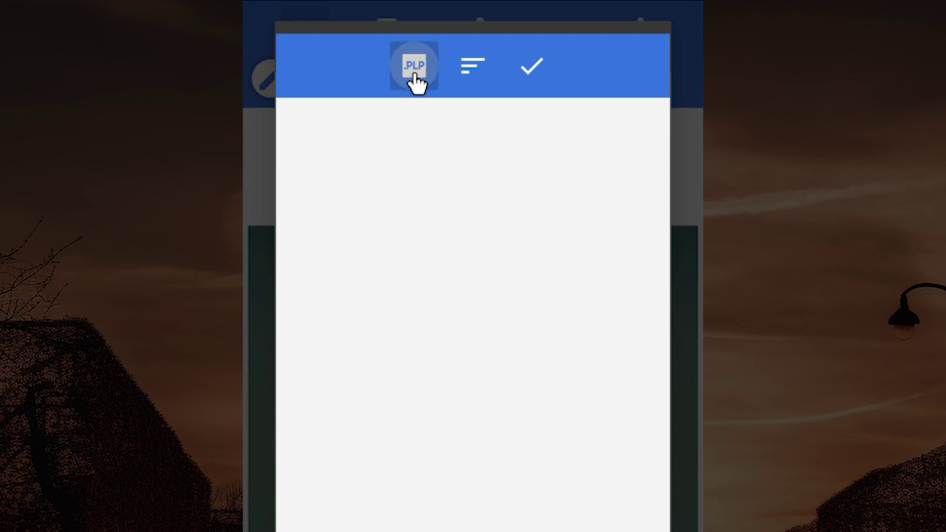
click(416, 82)
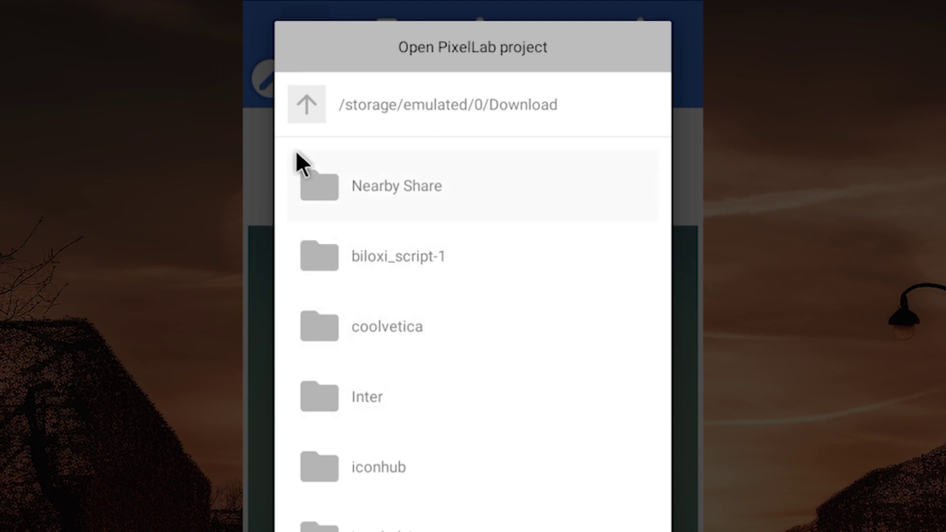
click(309, 104)
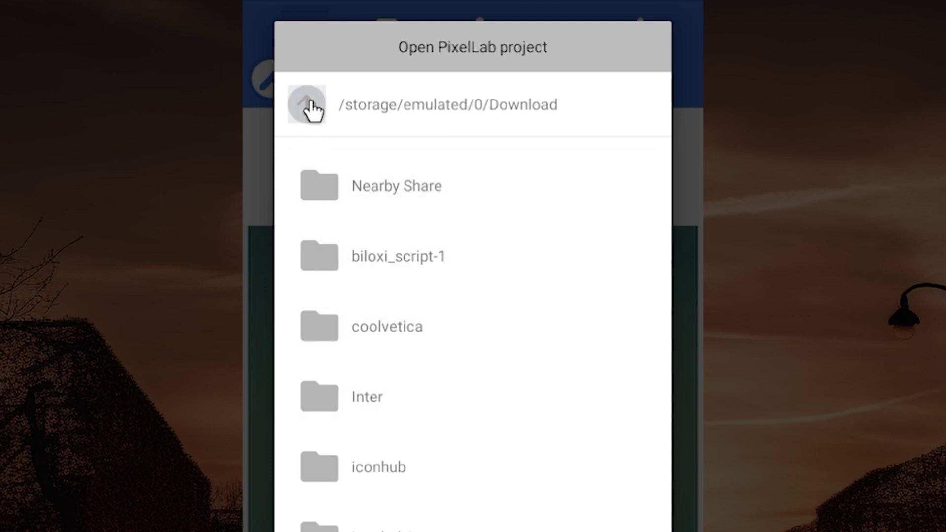
scroll(461, 239, down, 1)
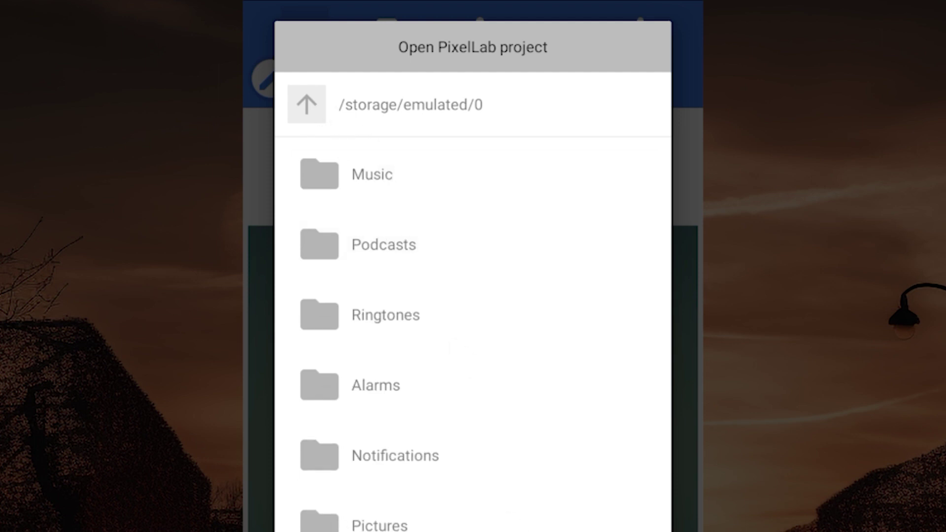
scroll(473, 295, down, 5)
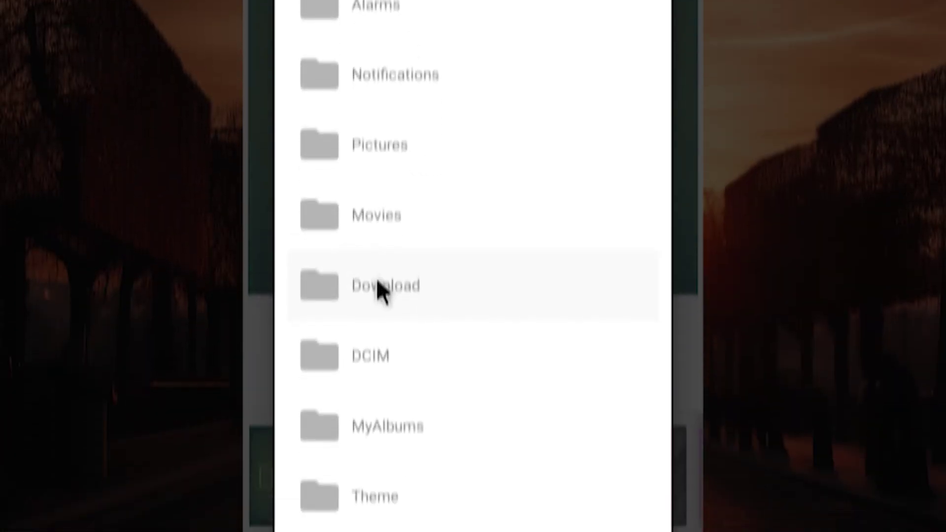
click(376, 251)
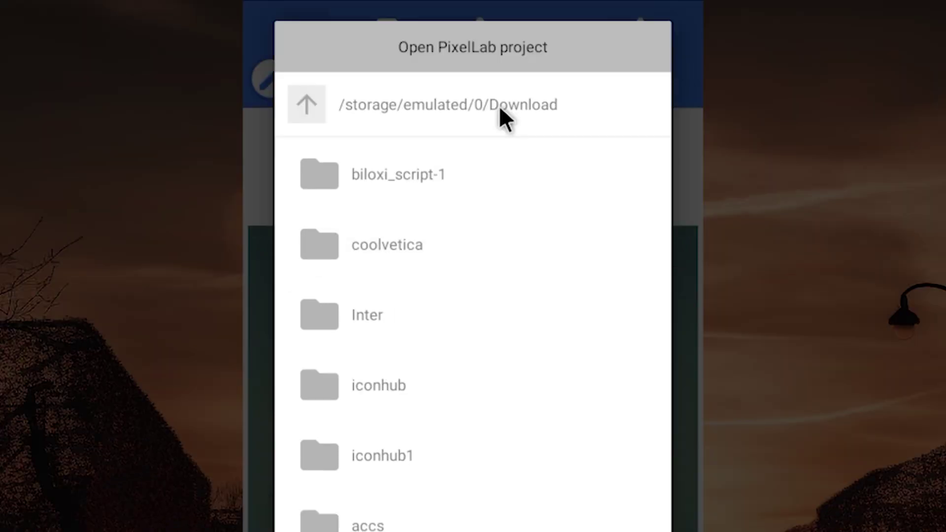
scroll(438, 327, down, 5)
scroll(438, 333, down, 1)
scroll(438, 329, down, 1)
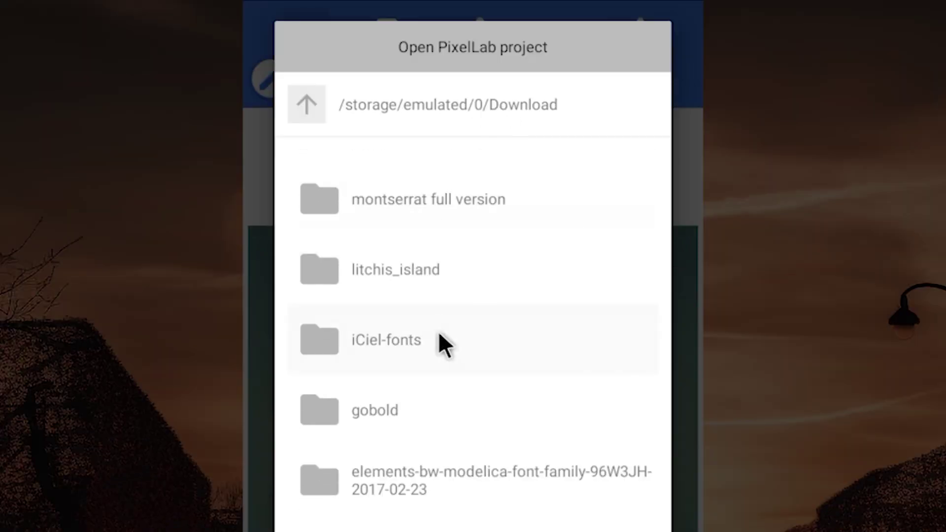
scroll(439, 331, down, 3)
scroll(438, 332, down, 3)
scroll(438, 335, down, 3)
scroll(439, 335, down, 3)
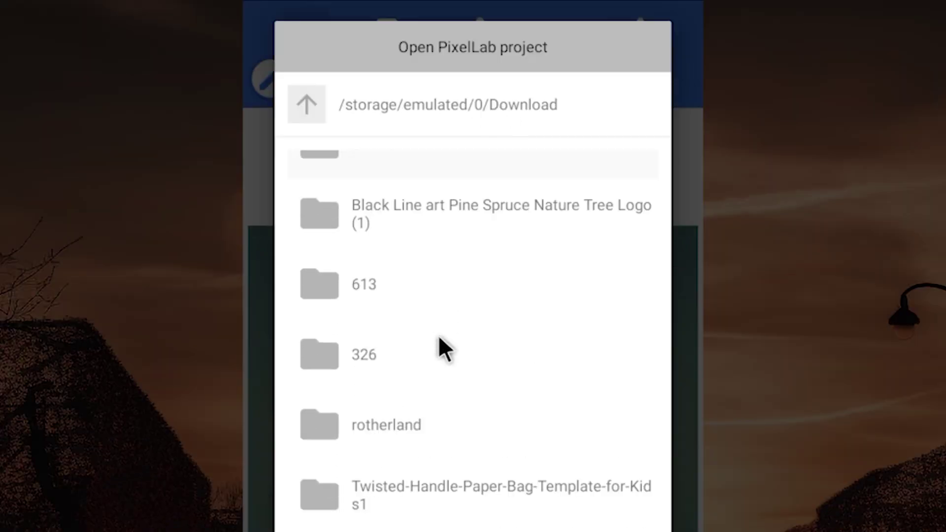
scroll(439, 336, down, 2)
scroll(442, 342, down, 3)
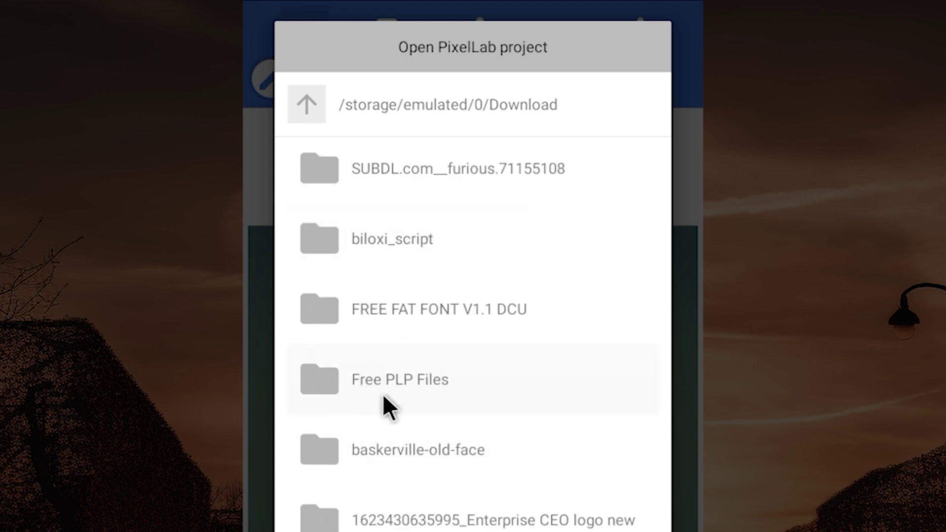
click(409, 379)
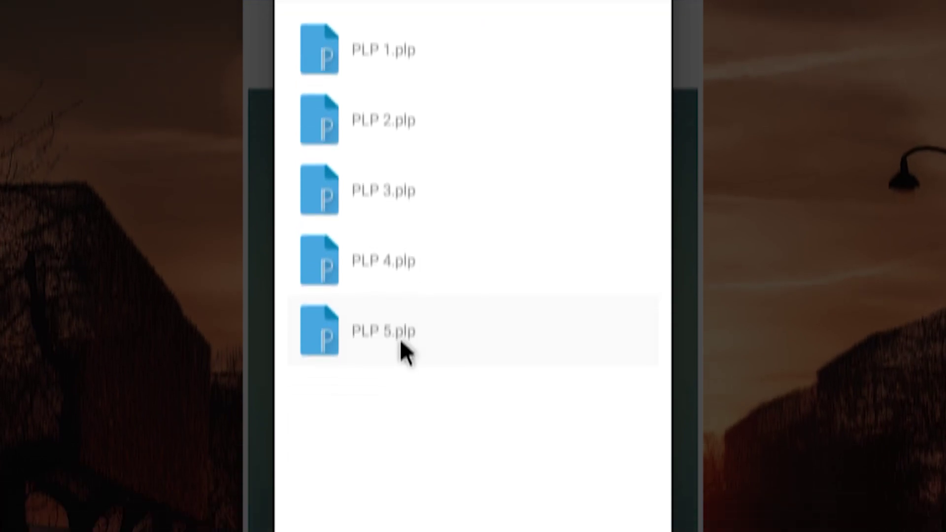
Open PLP 5.plp from Free PLP Files using Open Only, loading the Happy Birthday Mariam flyer.
click(400, 473)
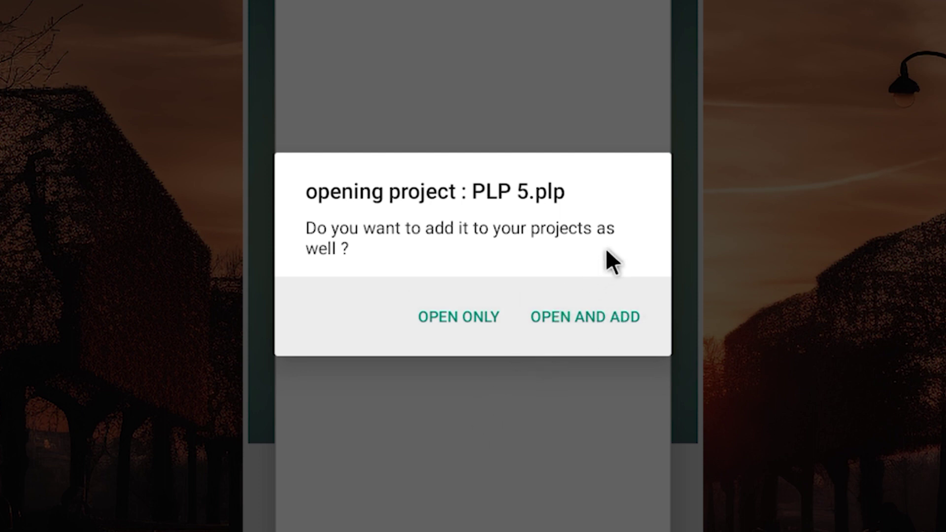
click(457, 326)
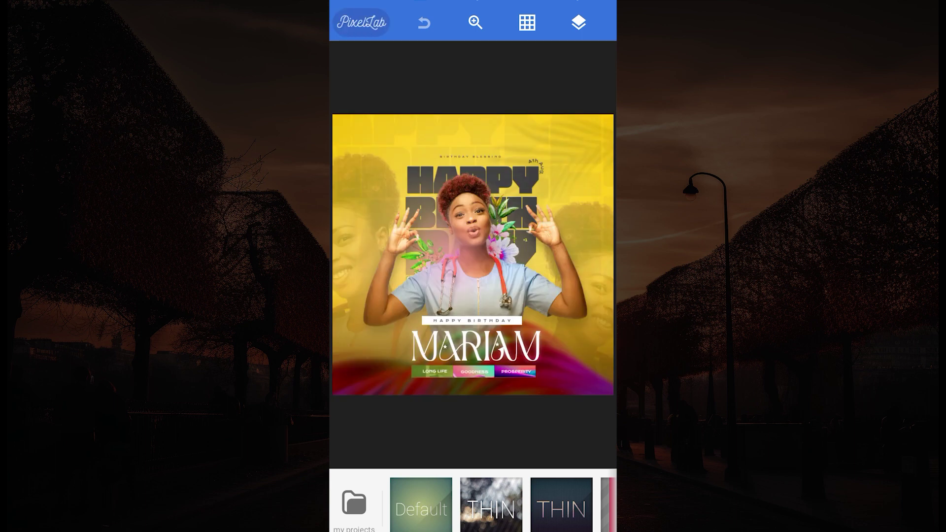
Show the Mariam flyer's layer list and toggle a portrait layer's visibility off and back on.
click(578, 23)
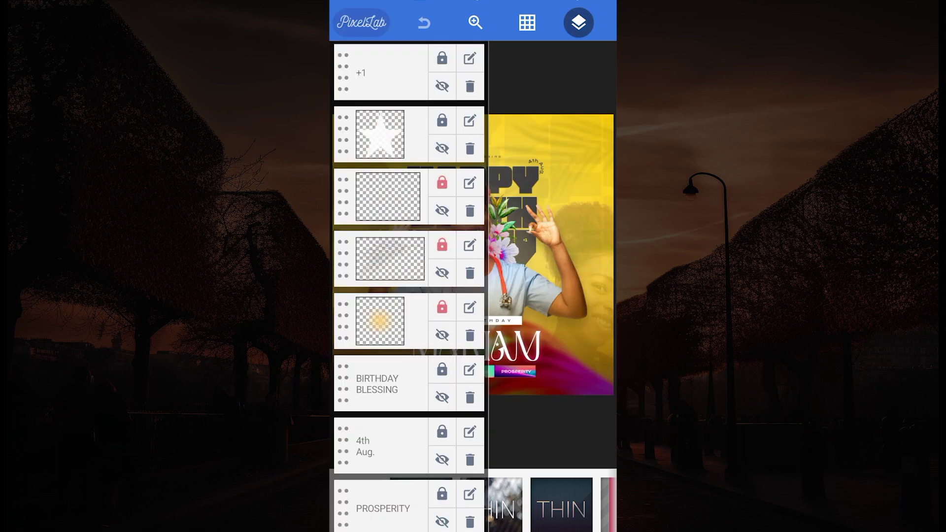
scroll(409, 295, down, 3)
scroll(409, 296, down, 5)
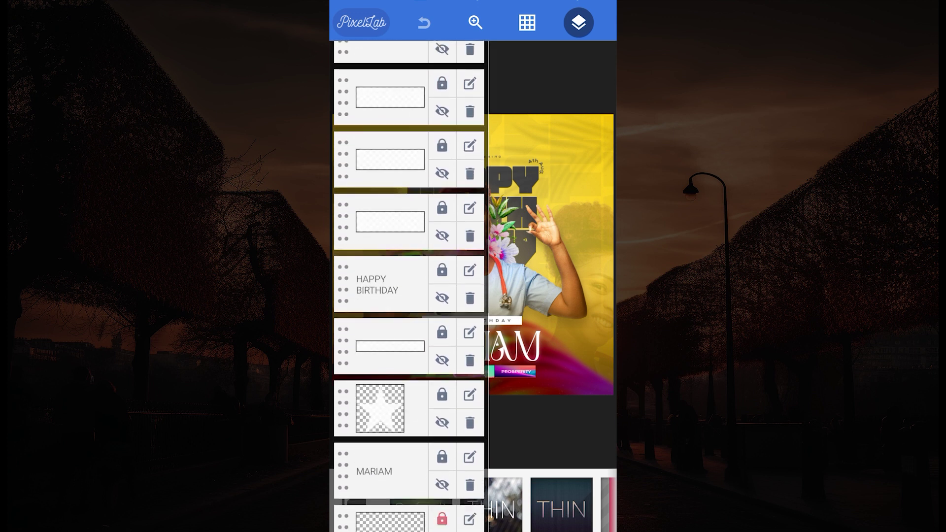
scroll(409, 296, down, 3)
scroll(409, 296, down, 3)
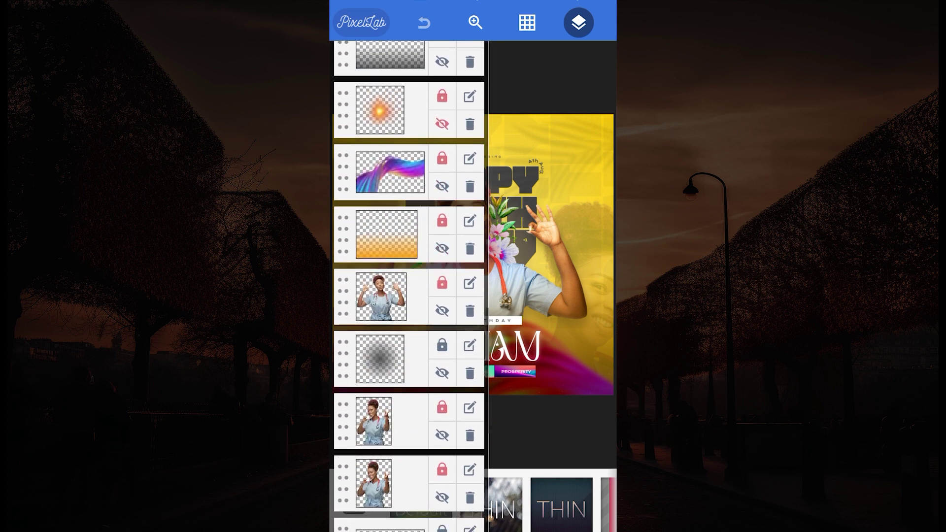
scroll(409, 295, down, 2)
scroll(408, 295, down, 1)
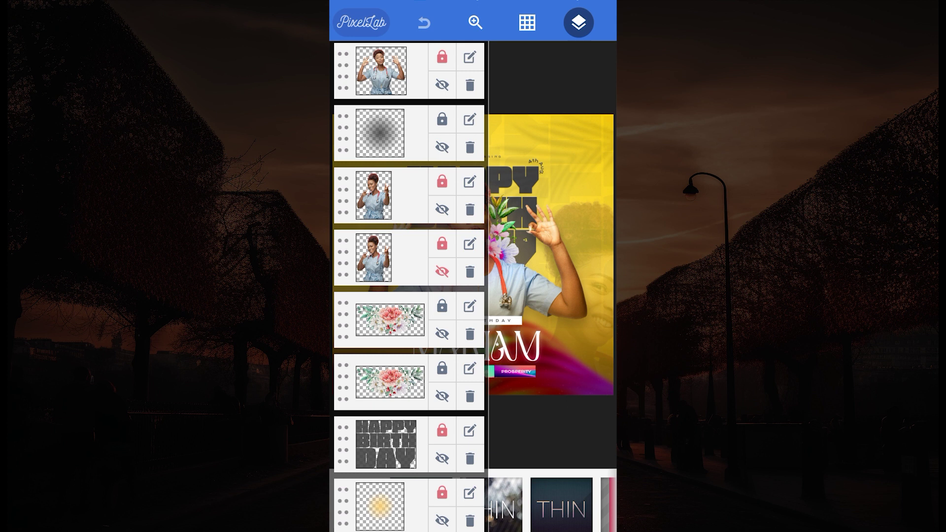
click(442, 209)
click(442, 209)
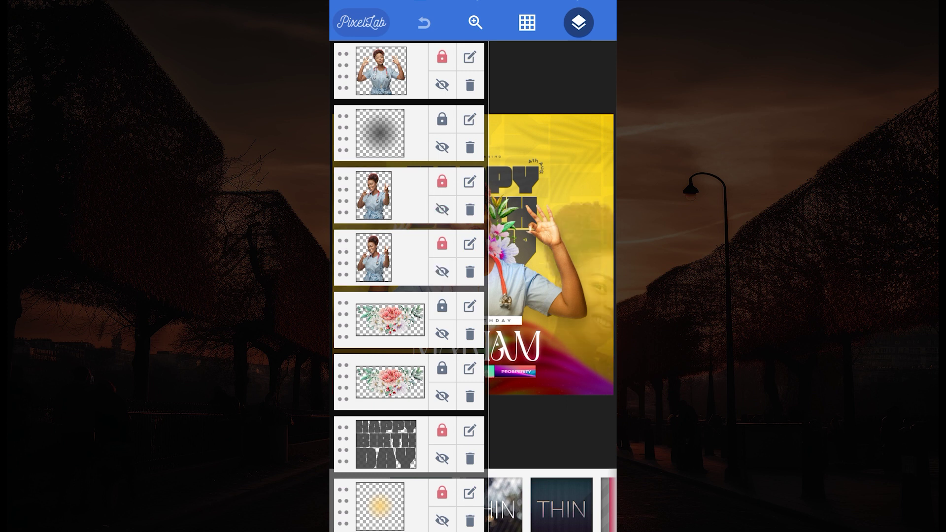
scroll(409, 295, down, 3)
scroll(409, 296, down, 2)
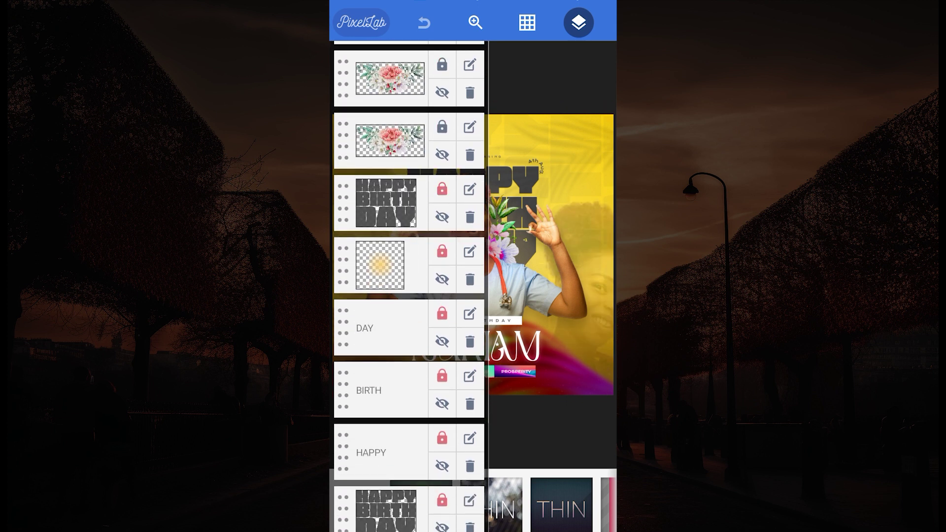